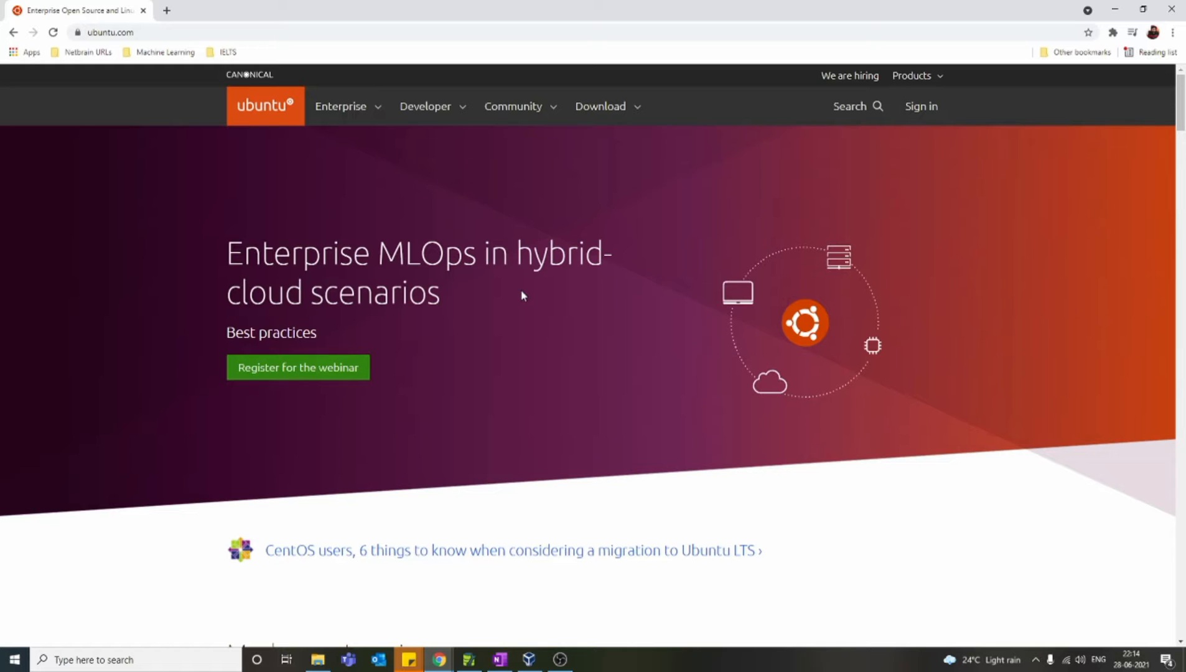
- Start downloading the Ubuntu Desktop 20.04 LTS image from the Ubuntu website
click(154, 36)
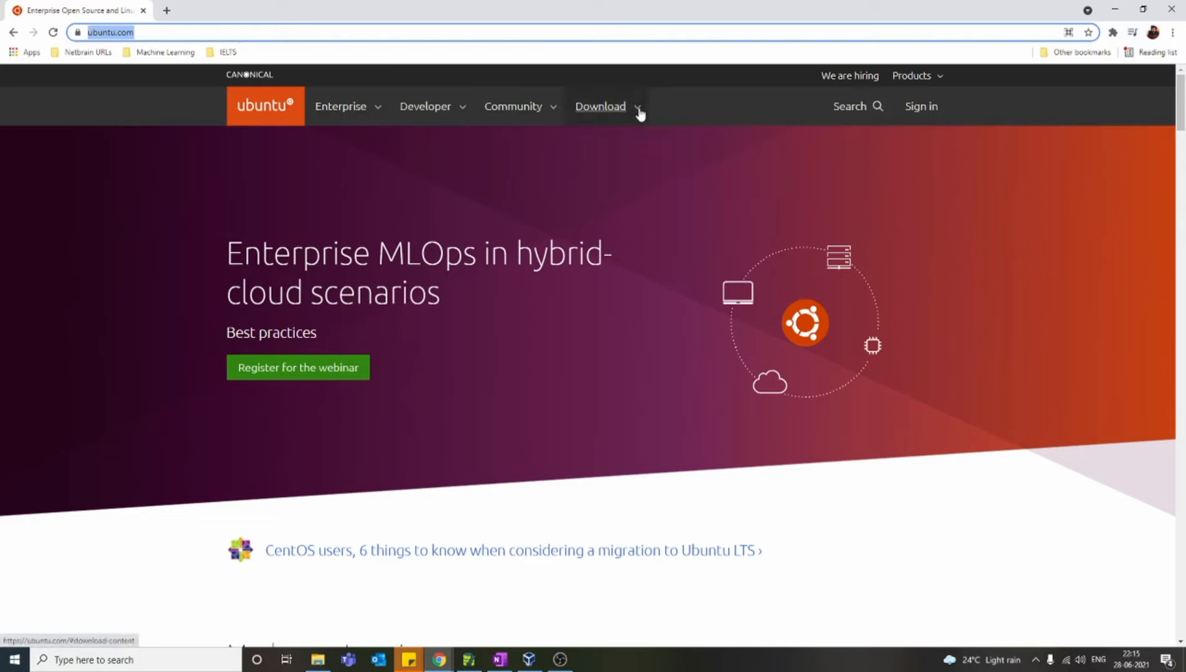
click(620, 110)
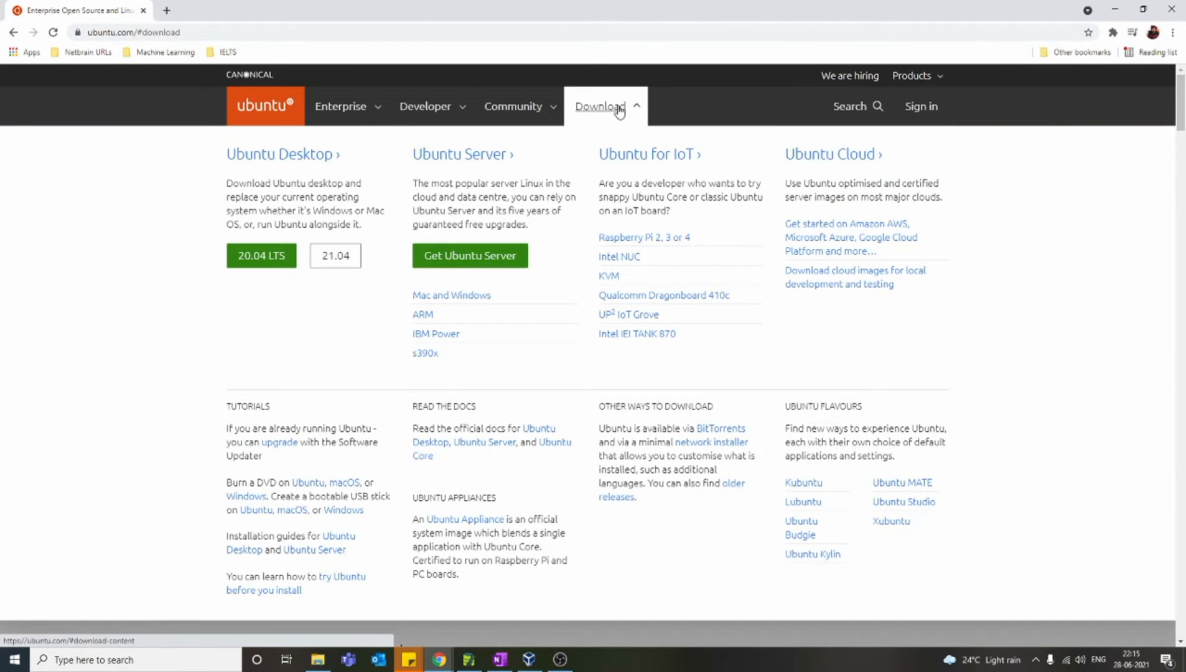
click(262, 260)
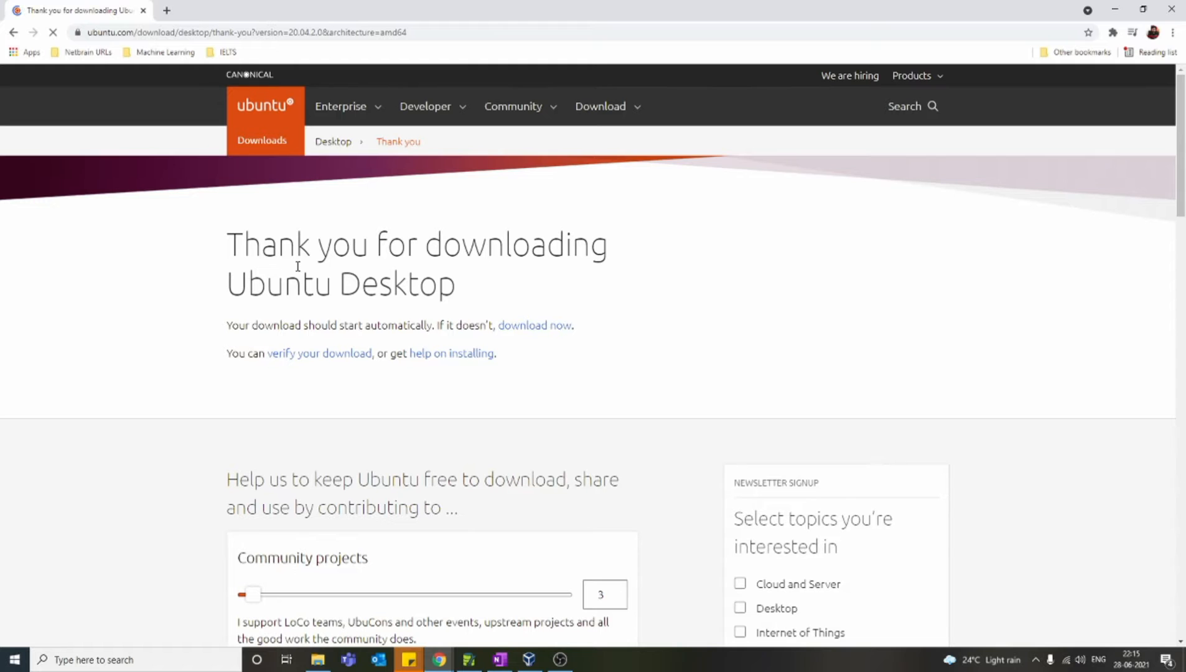
scroll(298, 267, down, 5)
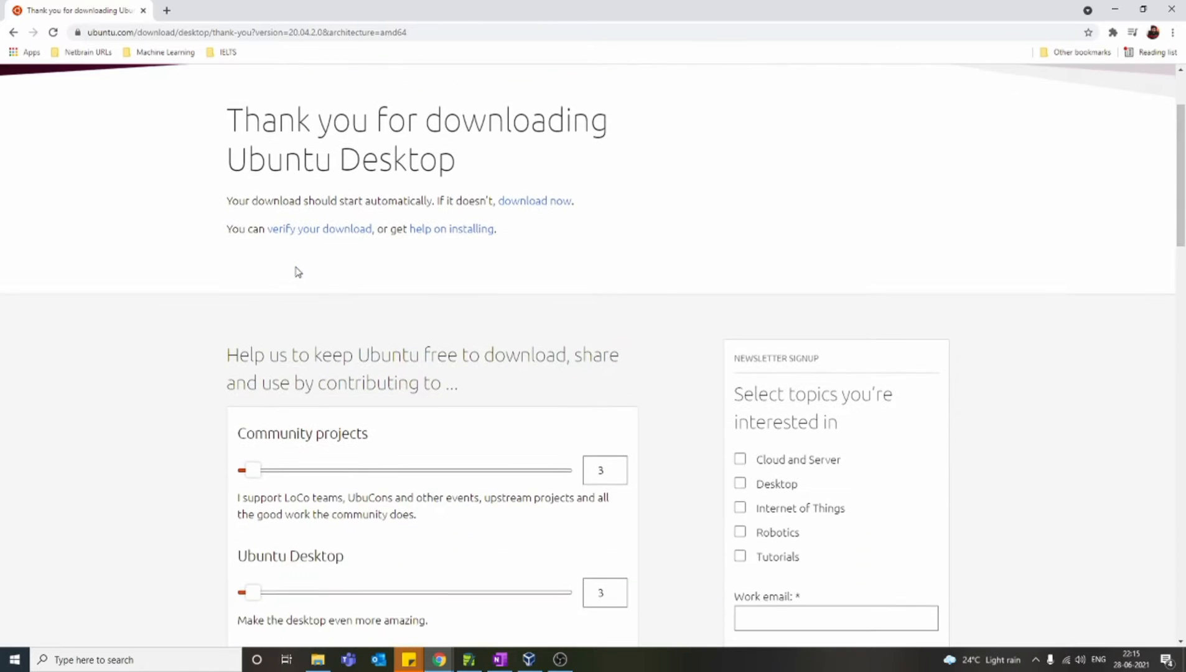
scroll(295, 272, up, 4)
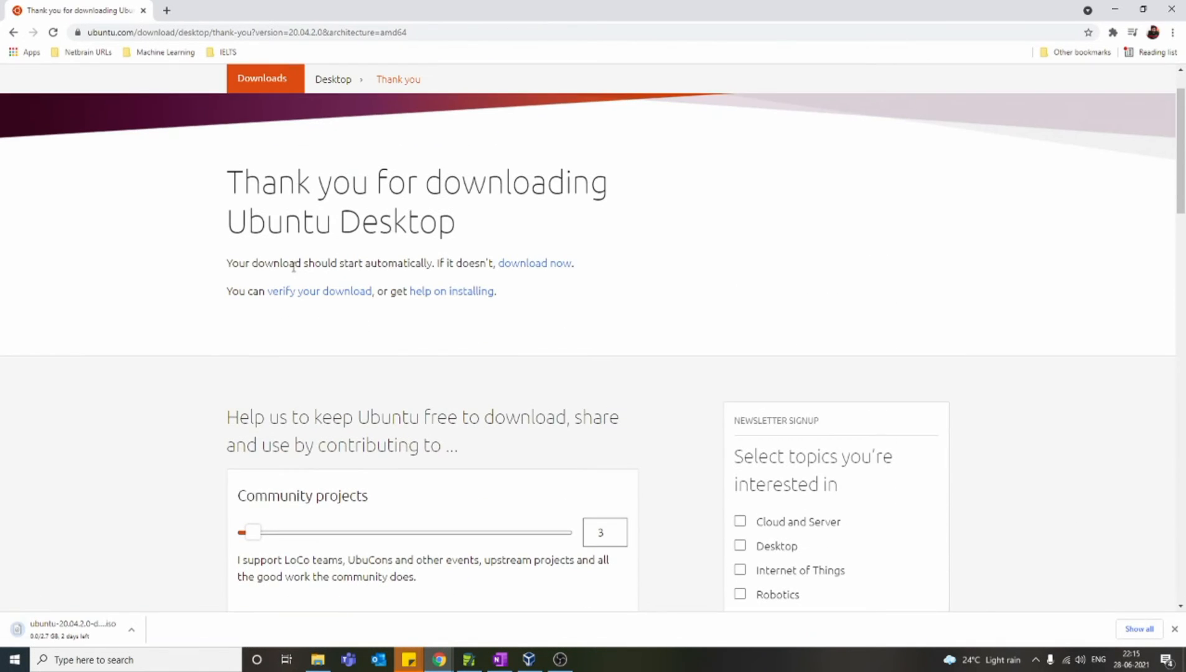
scroll(289, 281, up, 1)
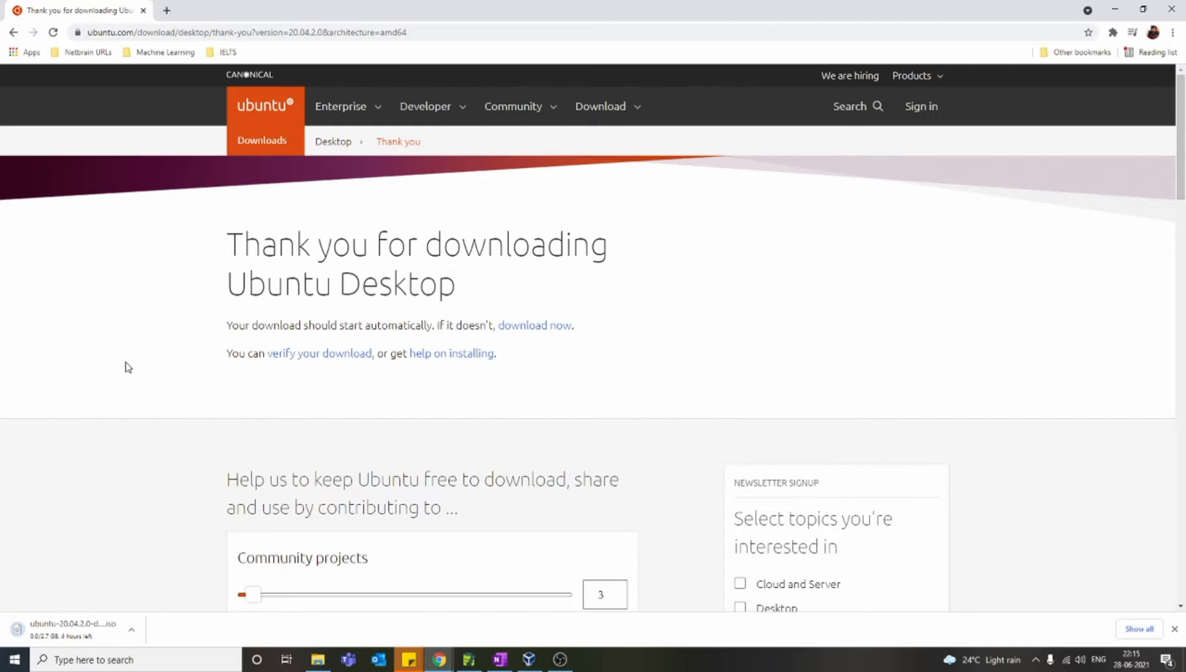
- Cancel the running Ubuntu ISO download and dismiss the browser's download bar
click(133, 631)
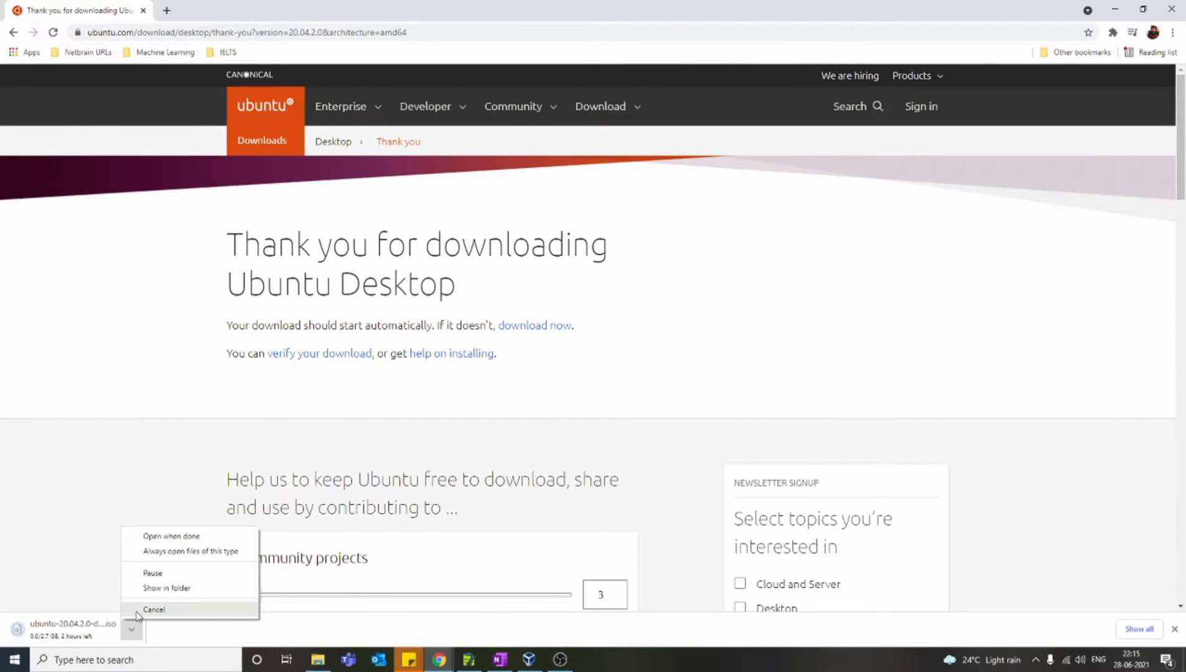
click(149, 610)
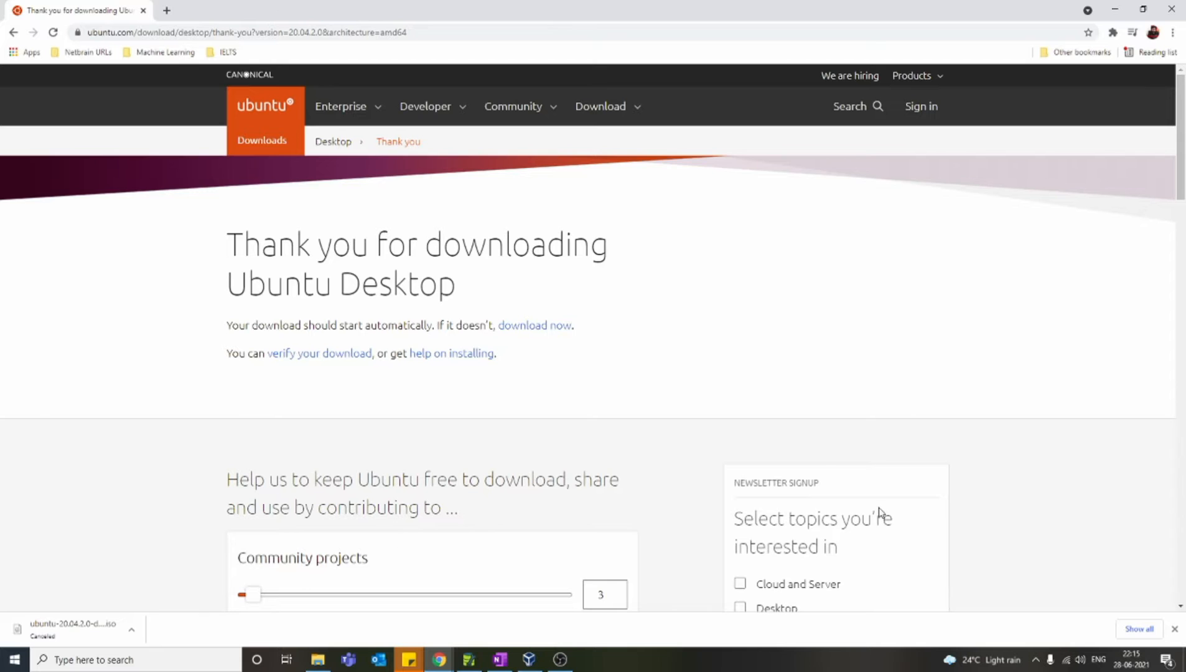
click(1175, 629)
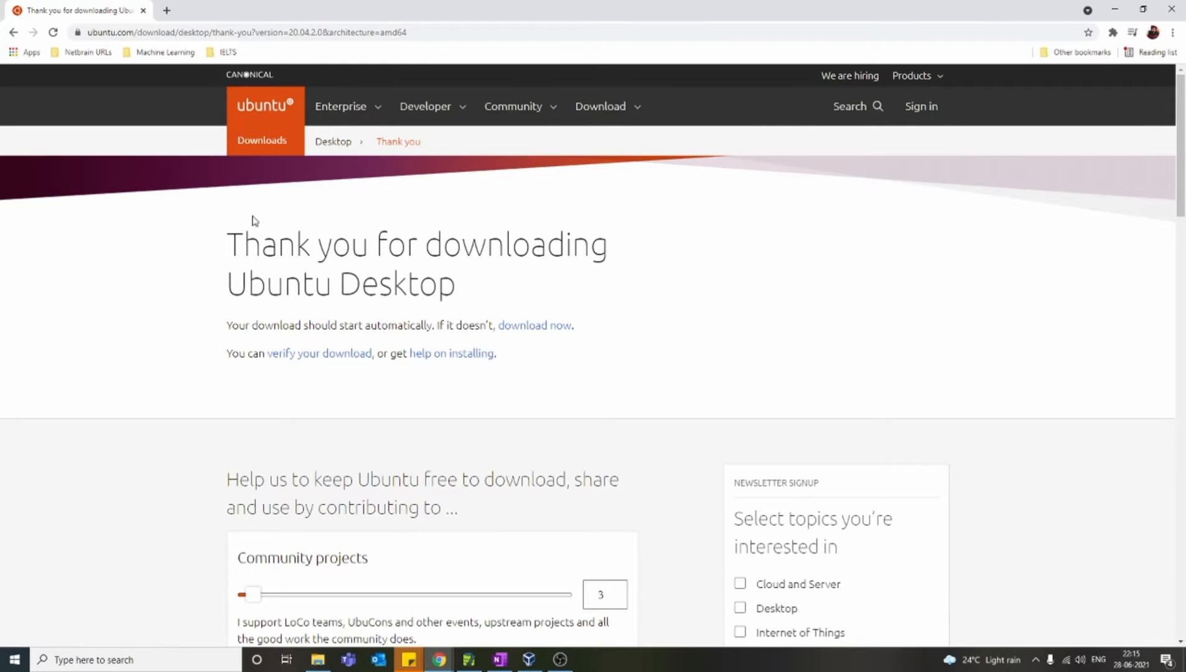
- Search Google for oracle virtualbox in a new browser tab and open the official Oracle VM VirtualBox website
click(166, 10)
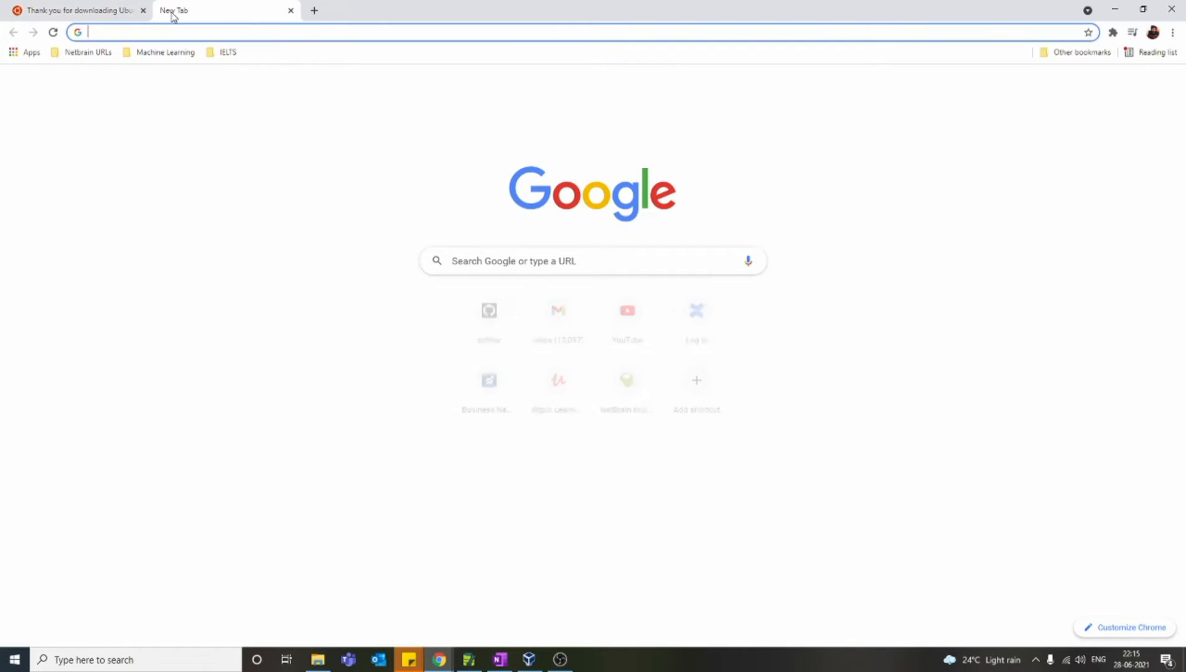
click(66, 8)
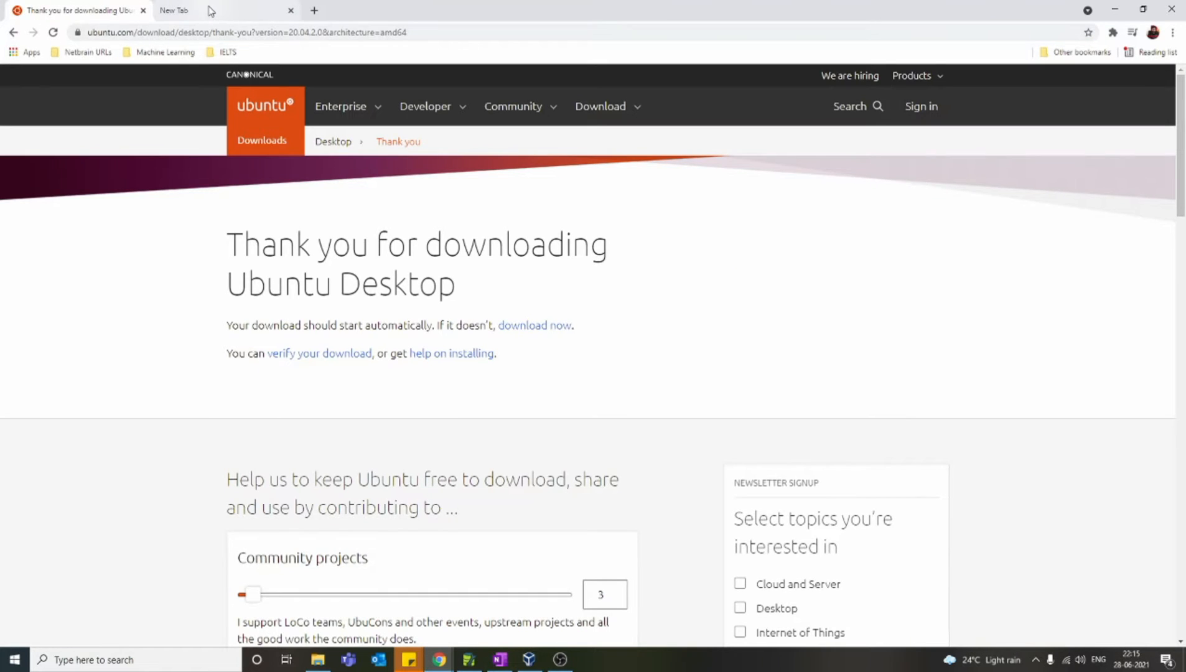
click(211, 11)
click(170, 32)
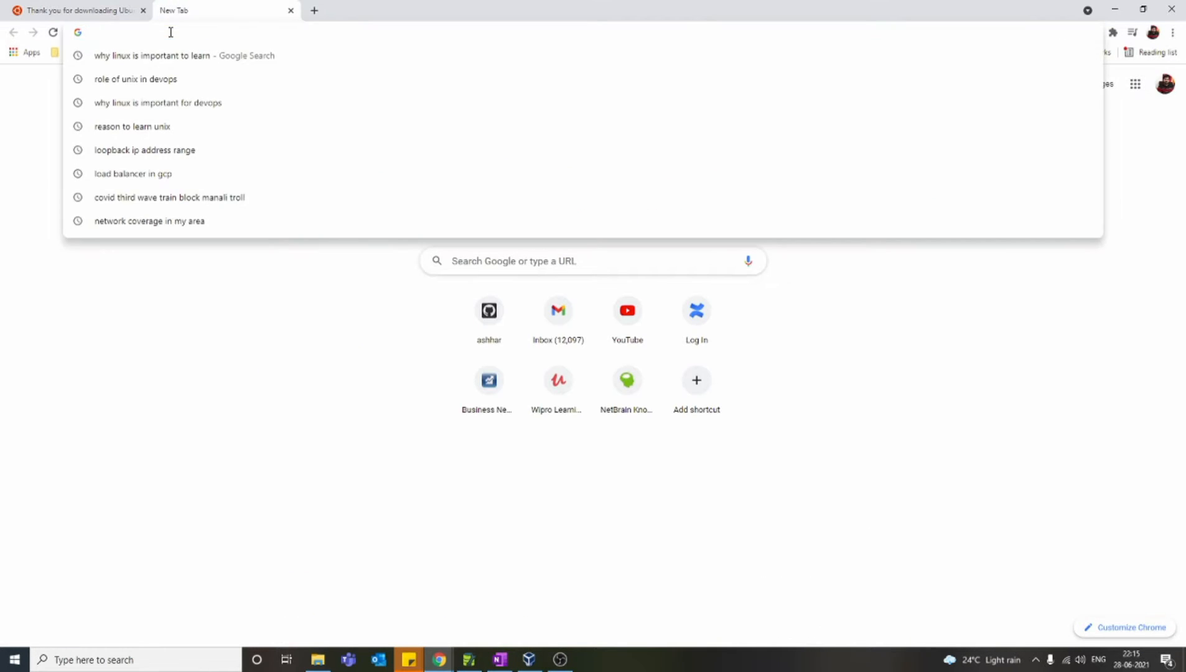
text(o)
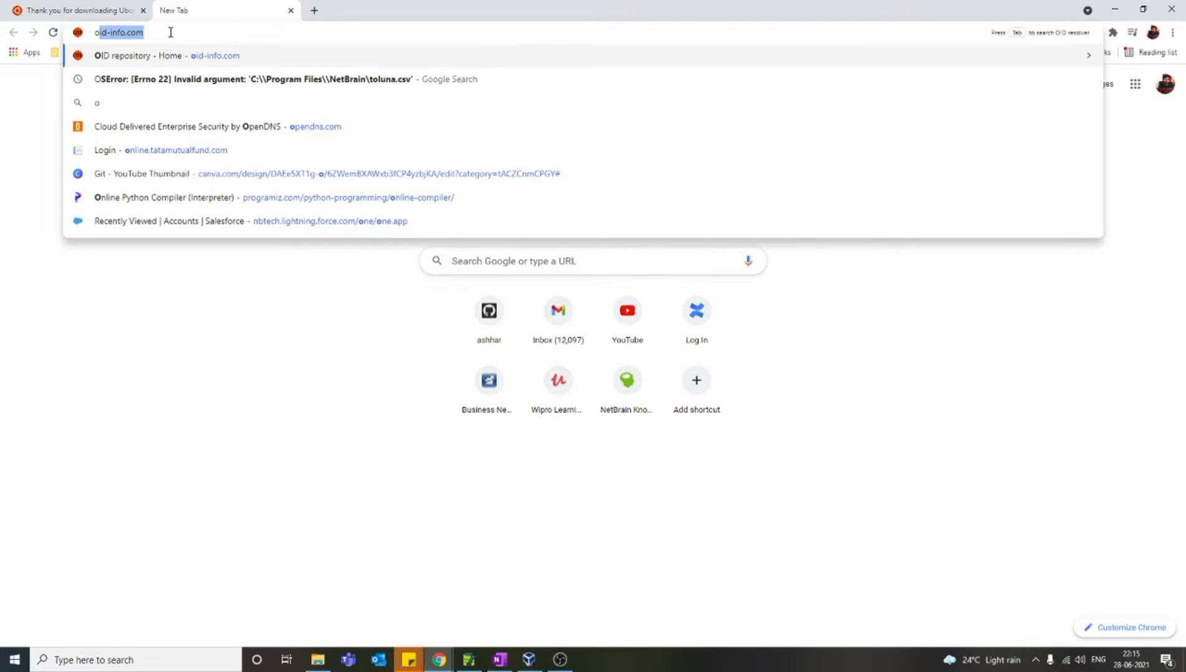
text(rca)
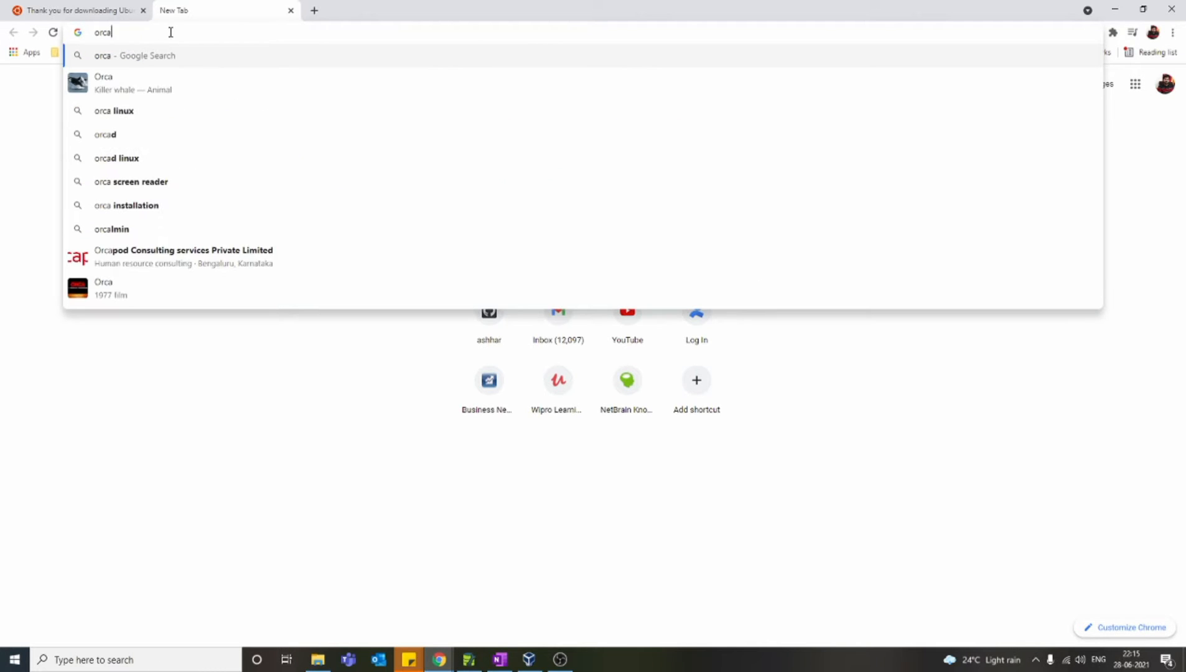
text(lse vrit)
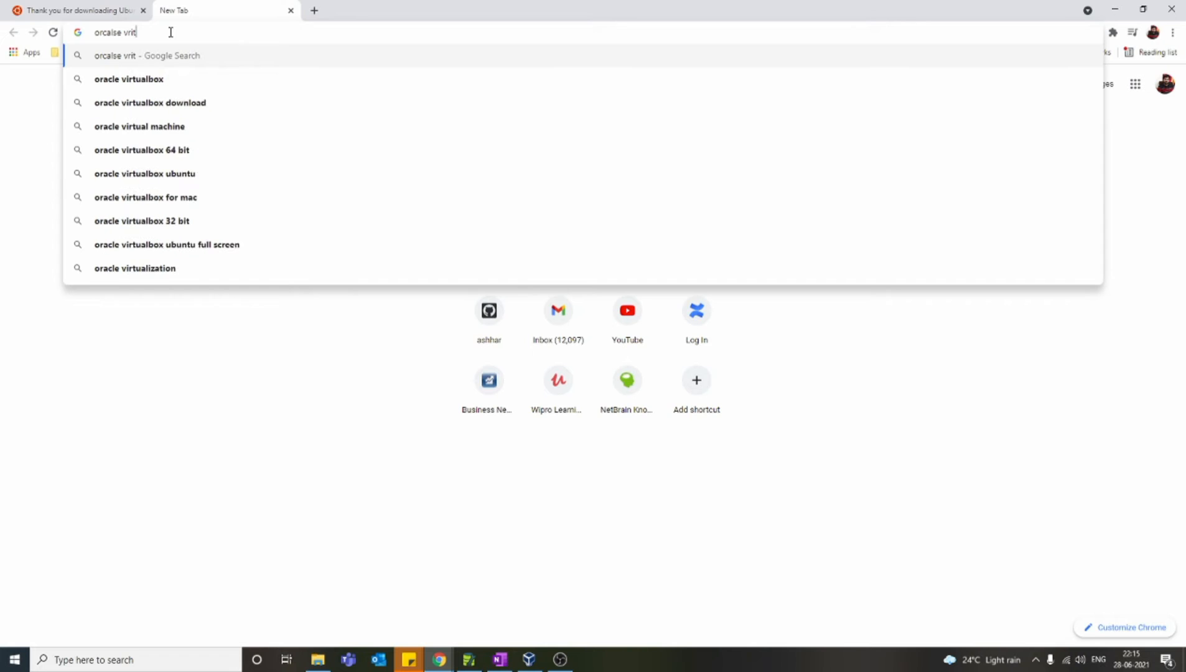
key(Down)
key(Return)
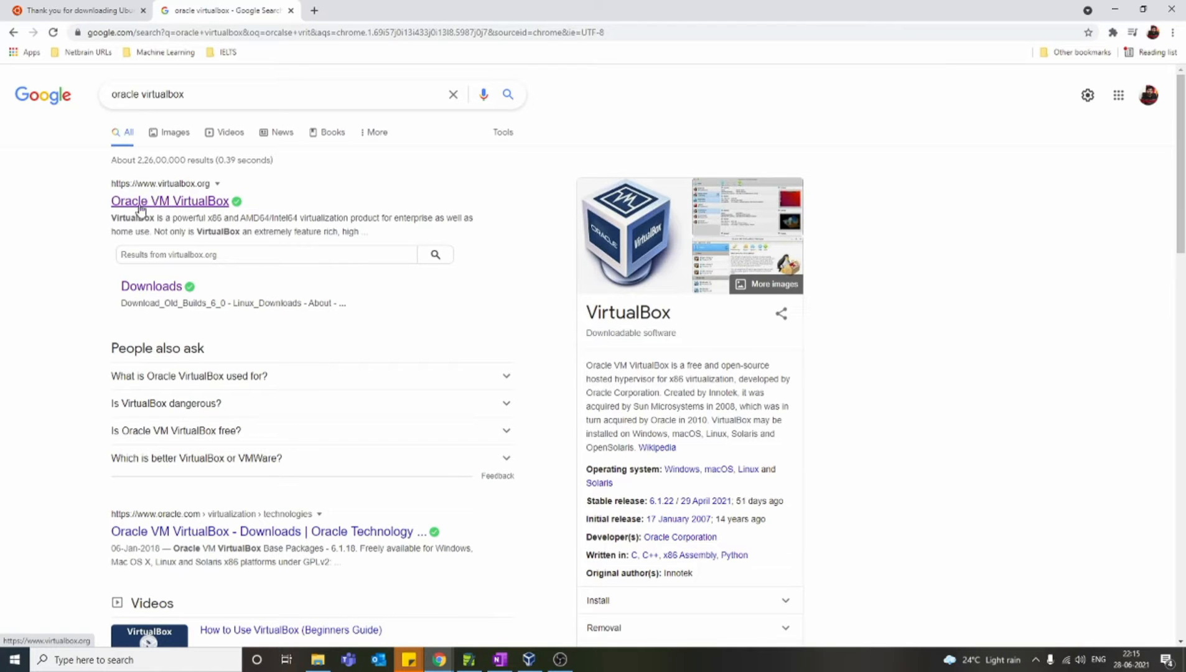
click(169, 211)
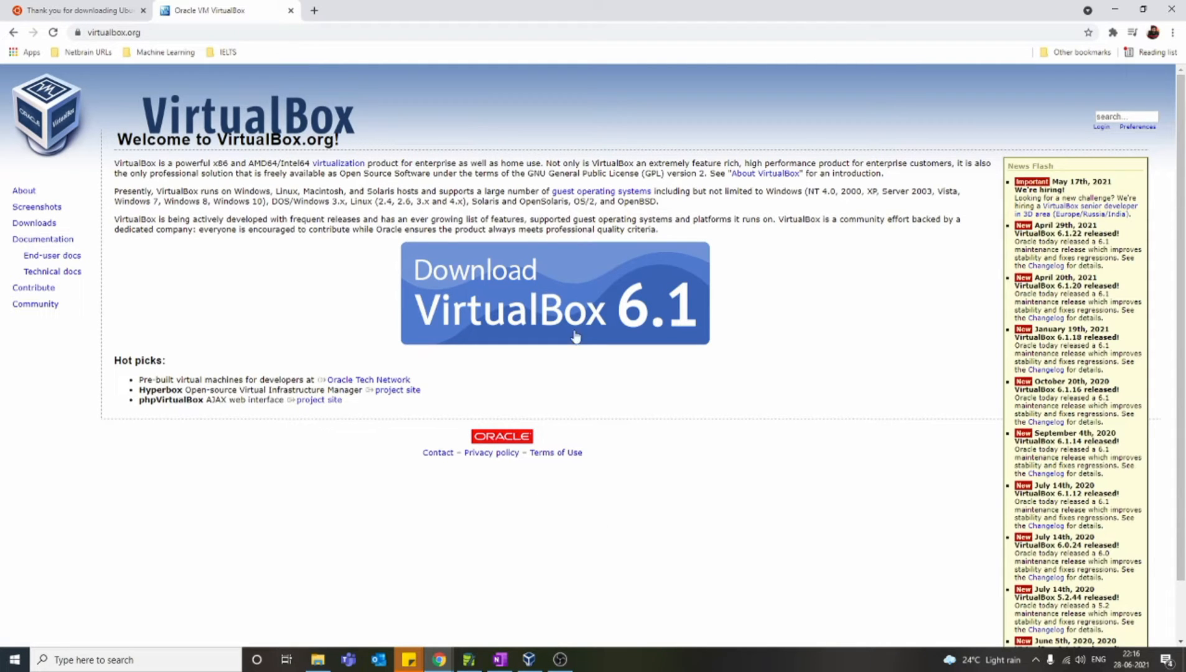
- Switch to Oracle VM VirtualBox Manager with all other windows minimized, and enlarge and reposition its window on the desktop
click(529, 659)
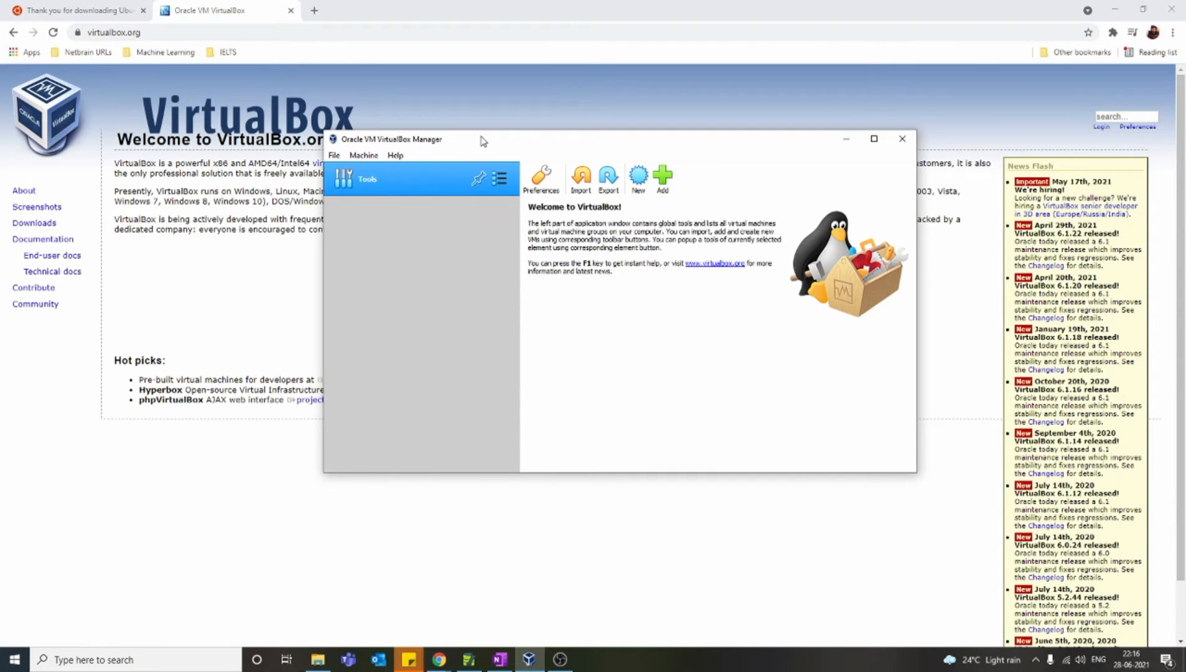
drag(479, 144, 437, 146)
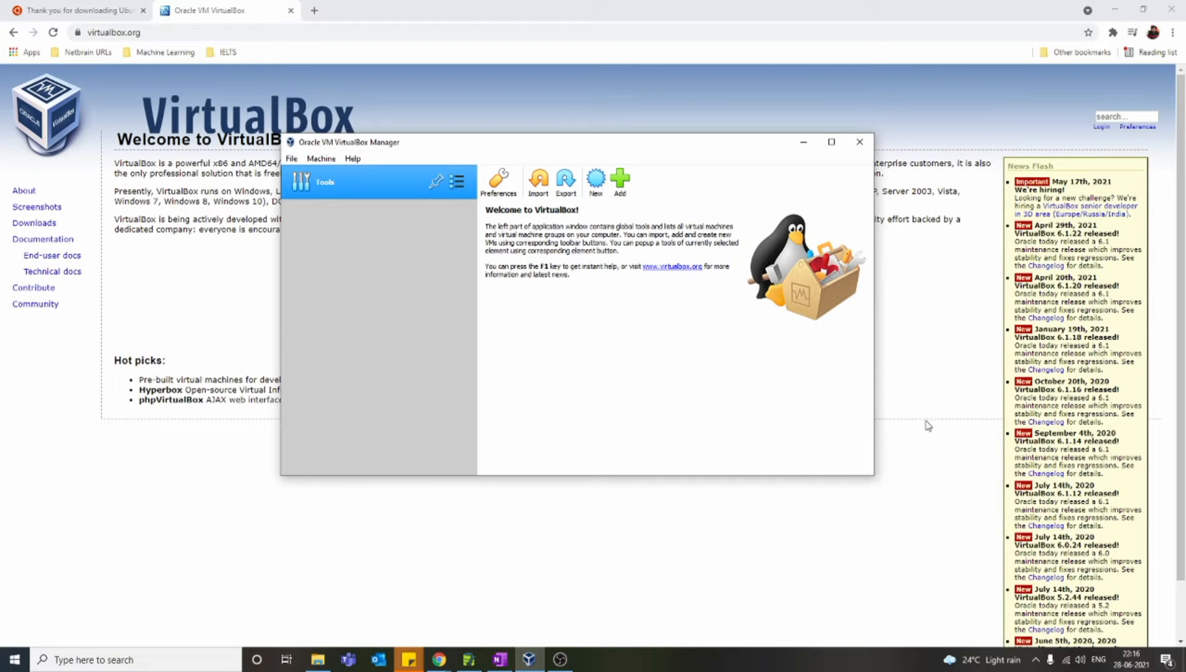
key(super+d)
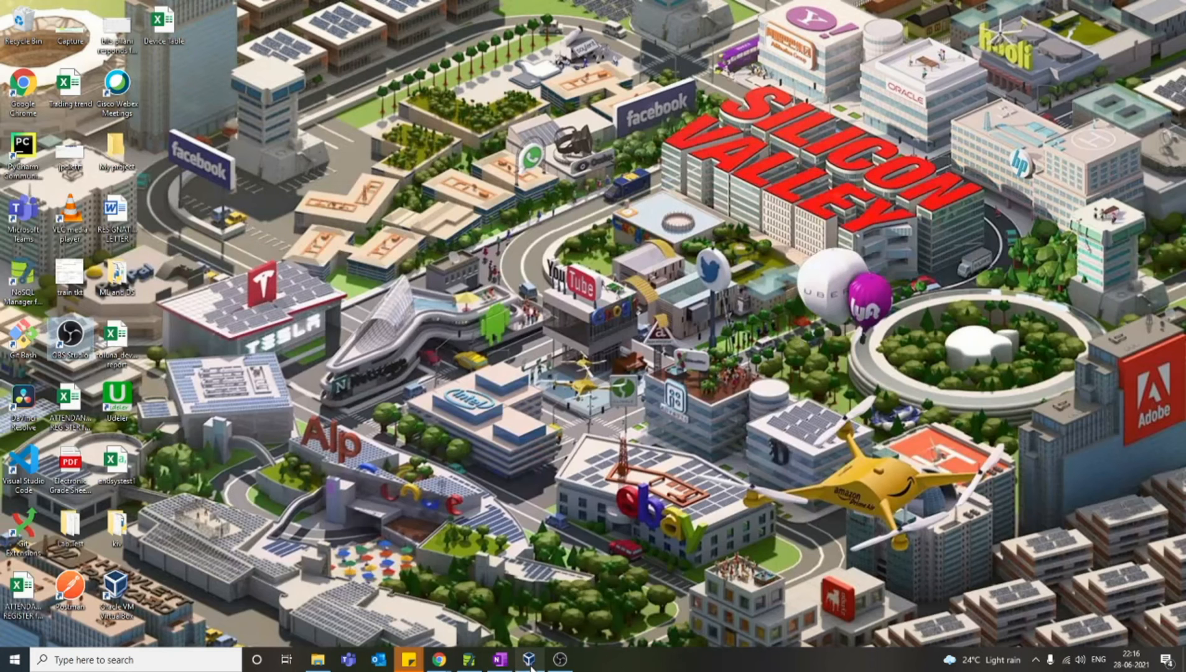
click(530, 661)
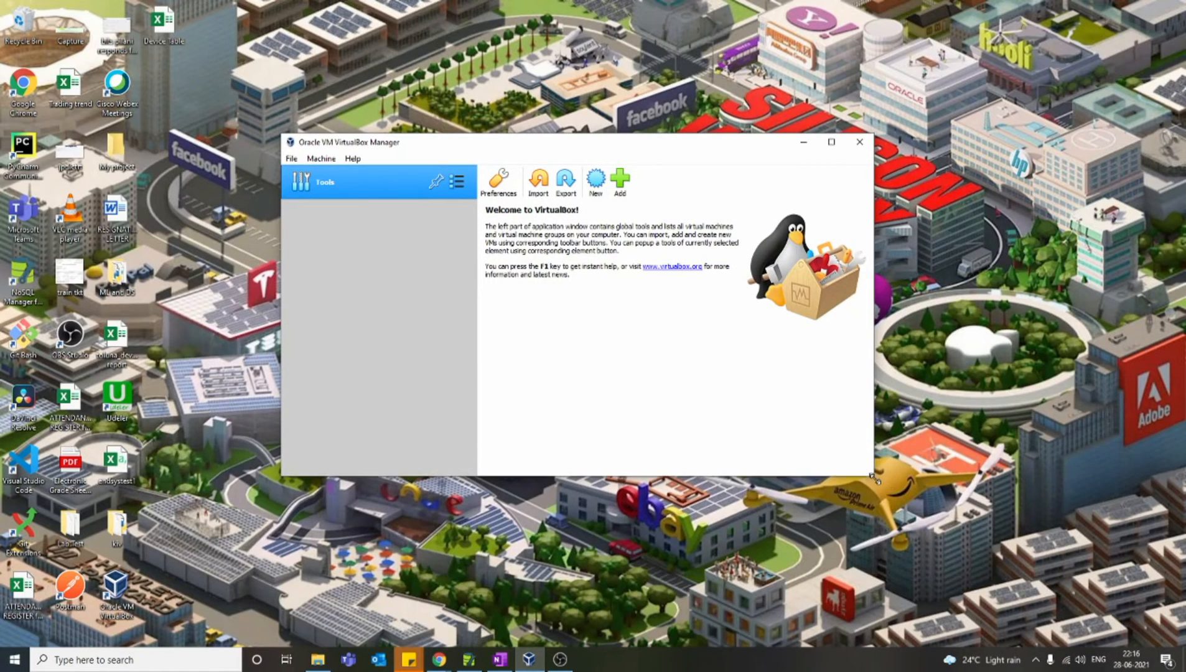
drag(874, 478, 1104, 585)
drag(423, 148, 358, 132)
drag(218, 117, 84, 105)
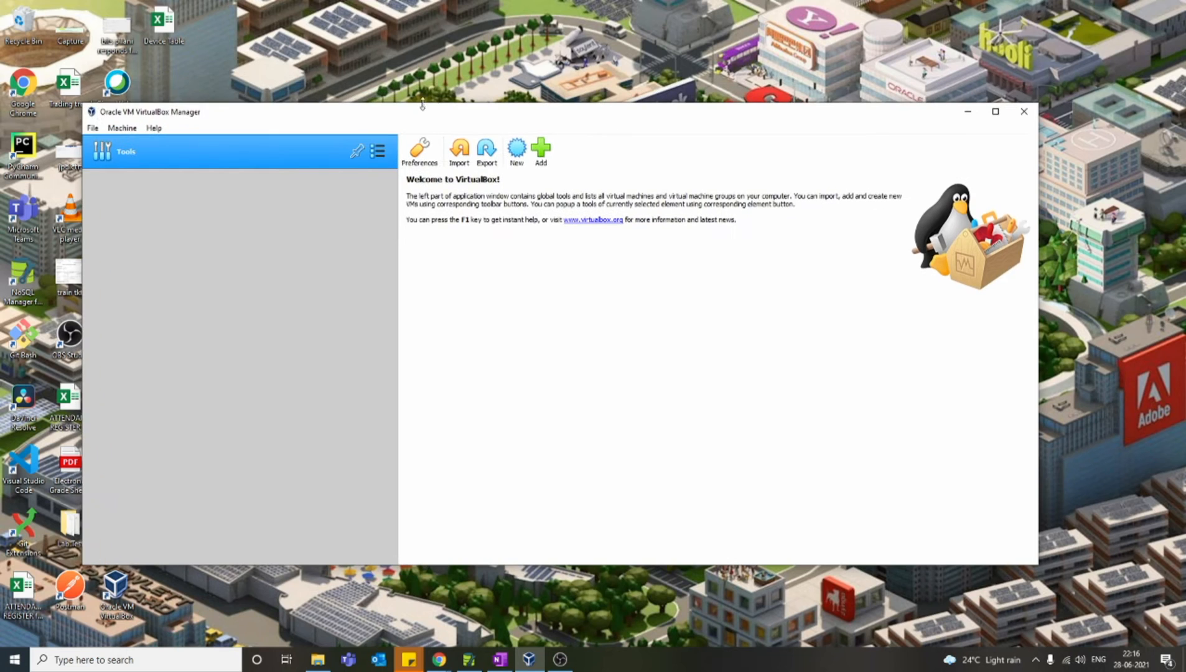
drag(696, 119, 815, 125)
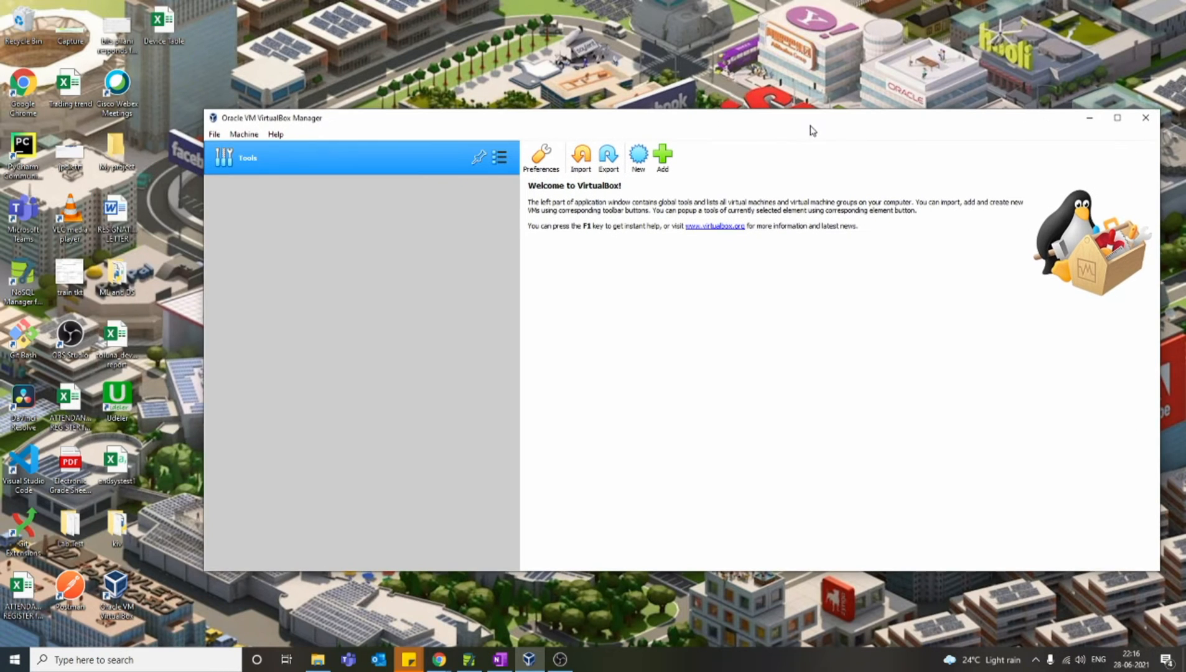
- Start creating a new virtual machine and name it unix
click(637, 159)
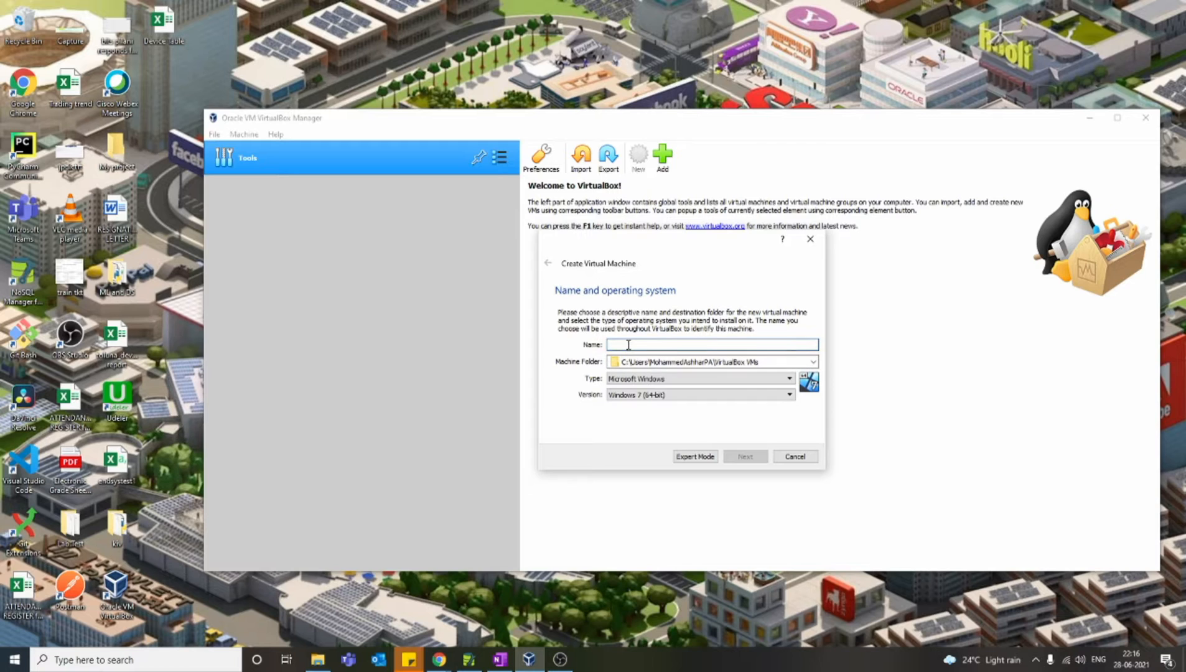
text(Unix)
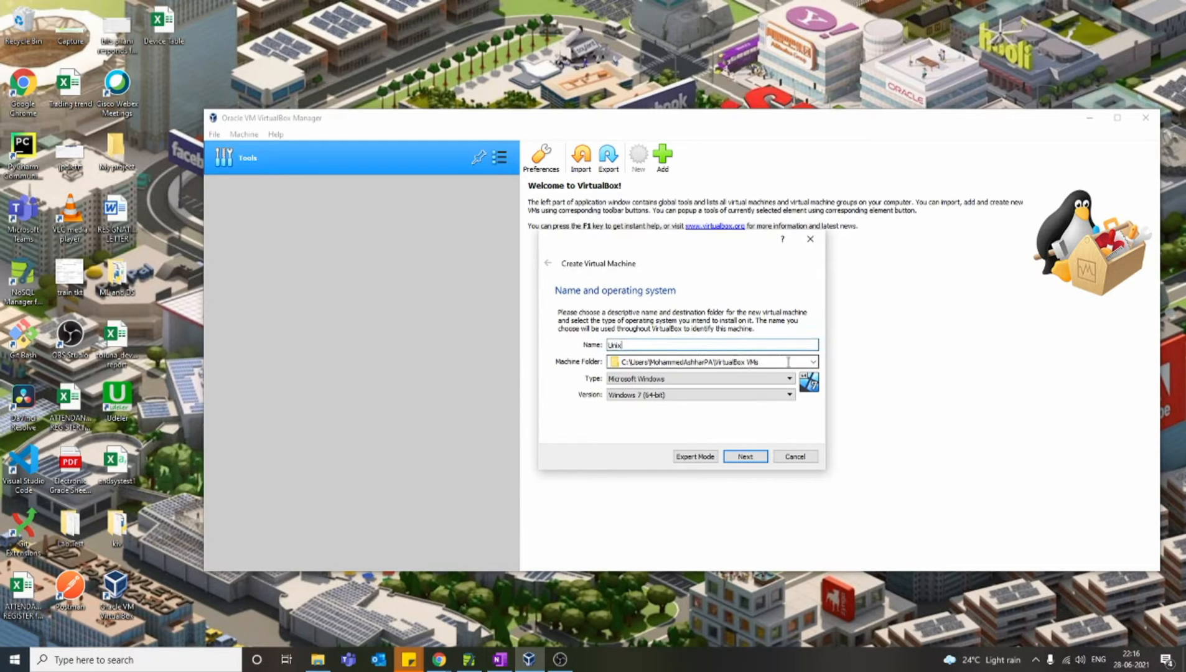
click(788, 362)
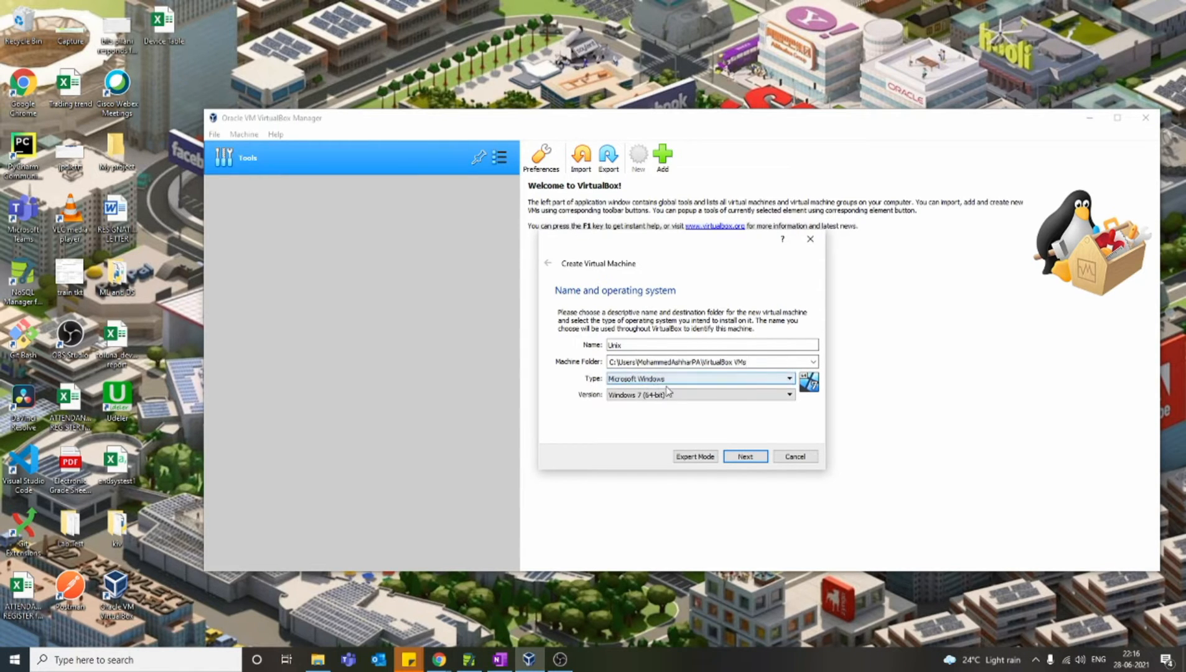
click(685, 383)
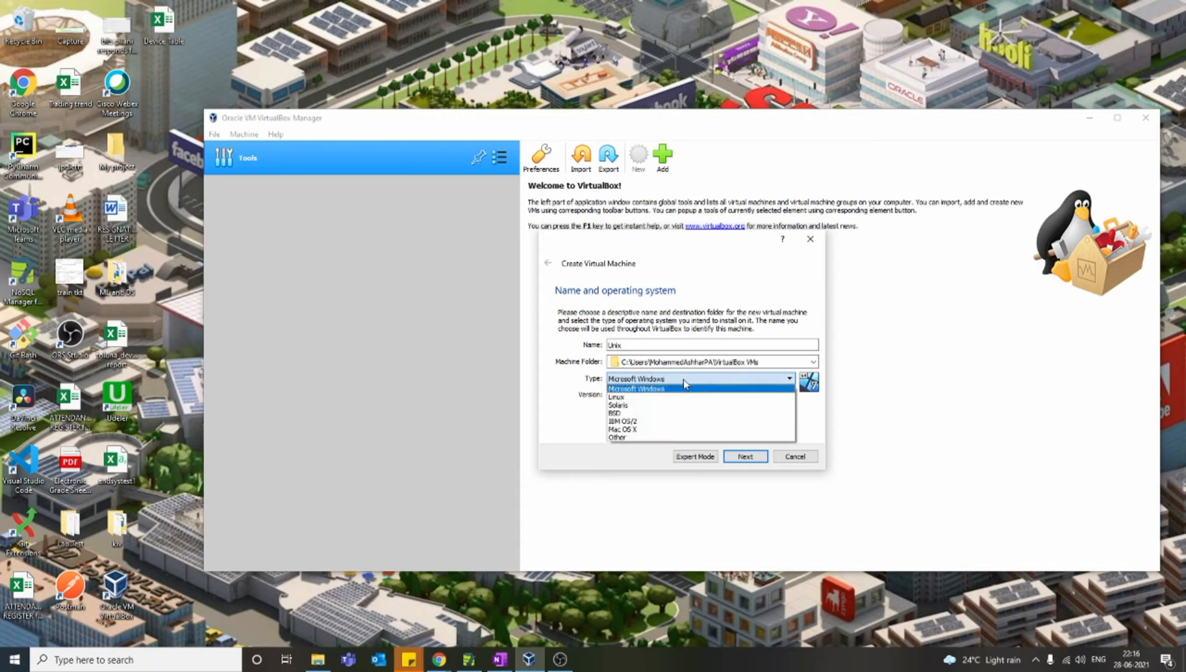
click(570, 394)
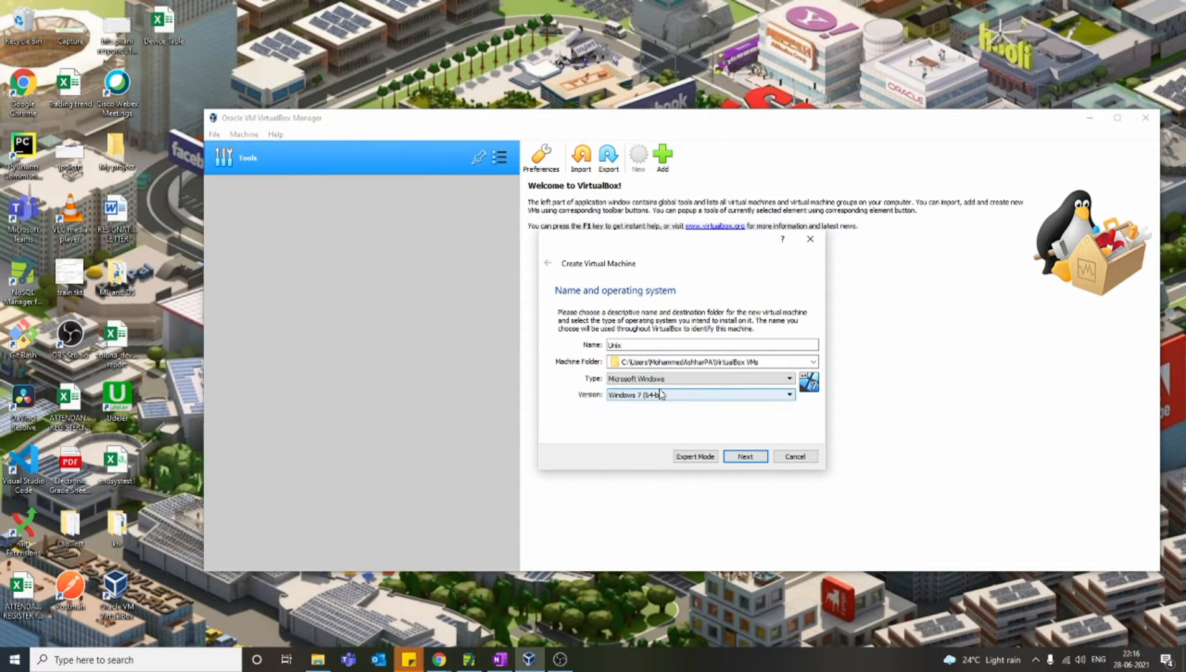
click(641, 347)
key(BackSpace)
text(un)
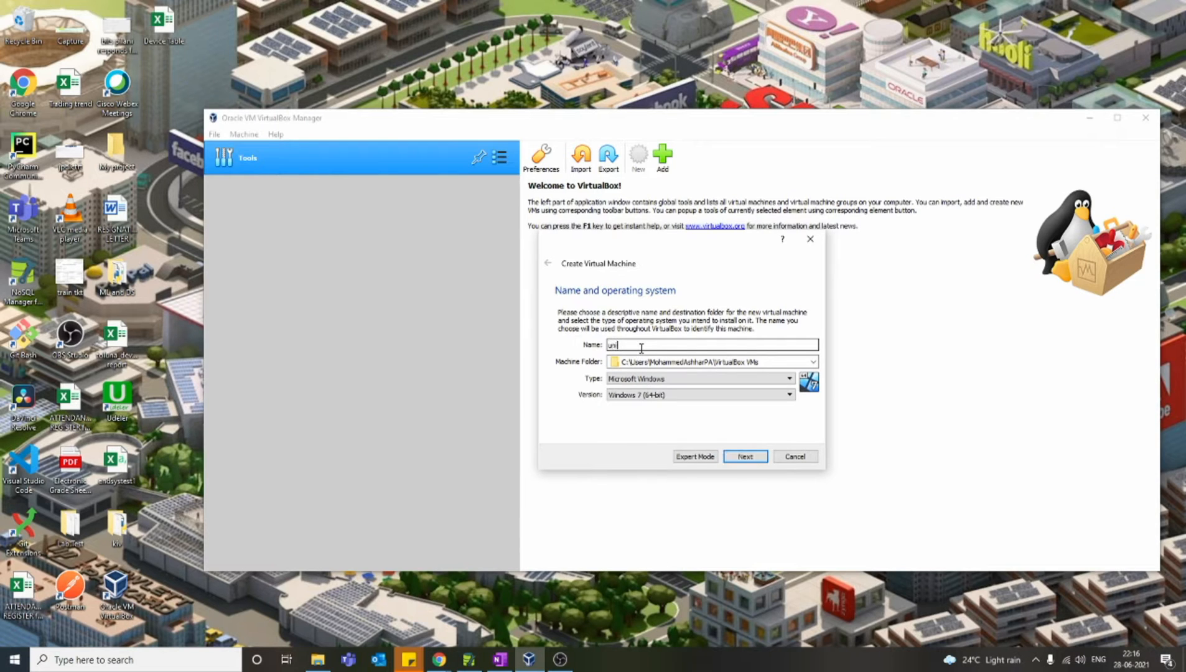
- Set the virtual machine's operating system type to Linux and its version to Debian (64-bit)
click(666, 380)
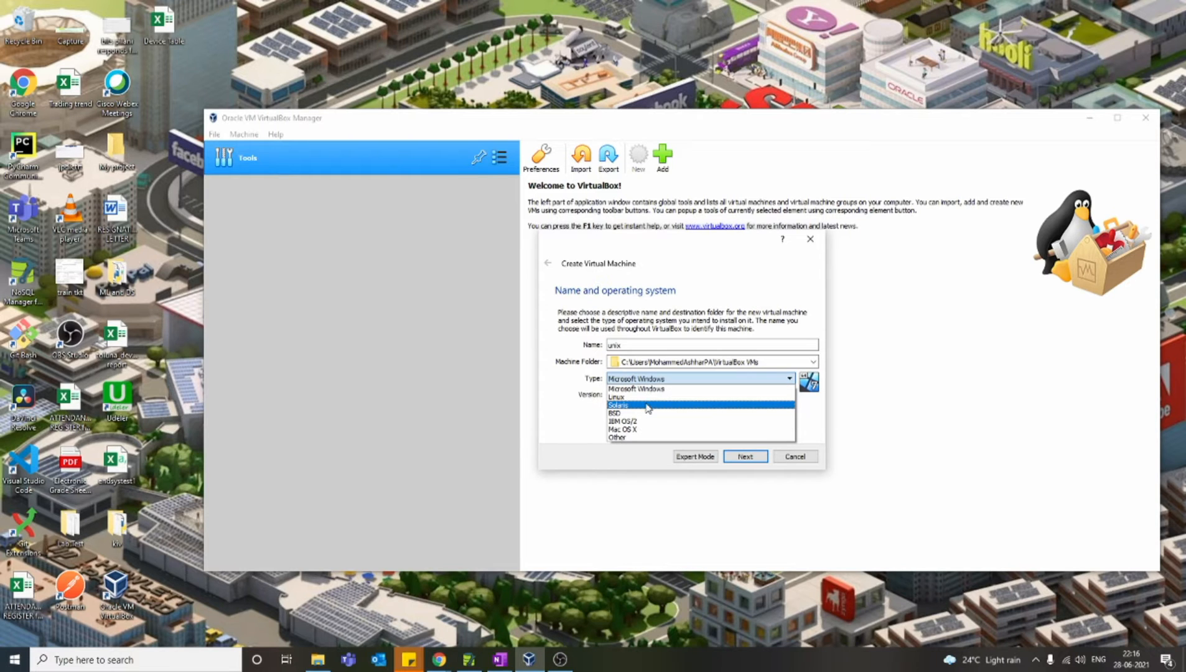
click(647, 397)
click(663, 395)
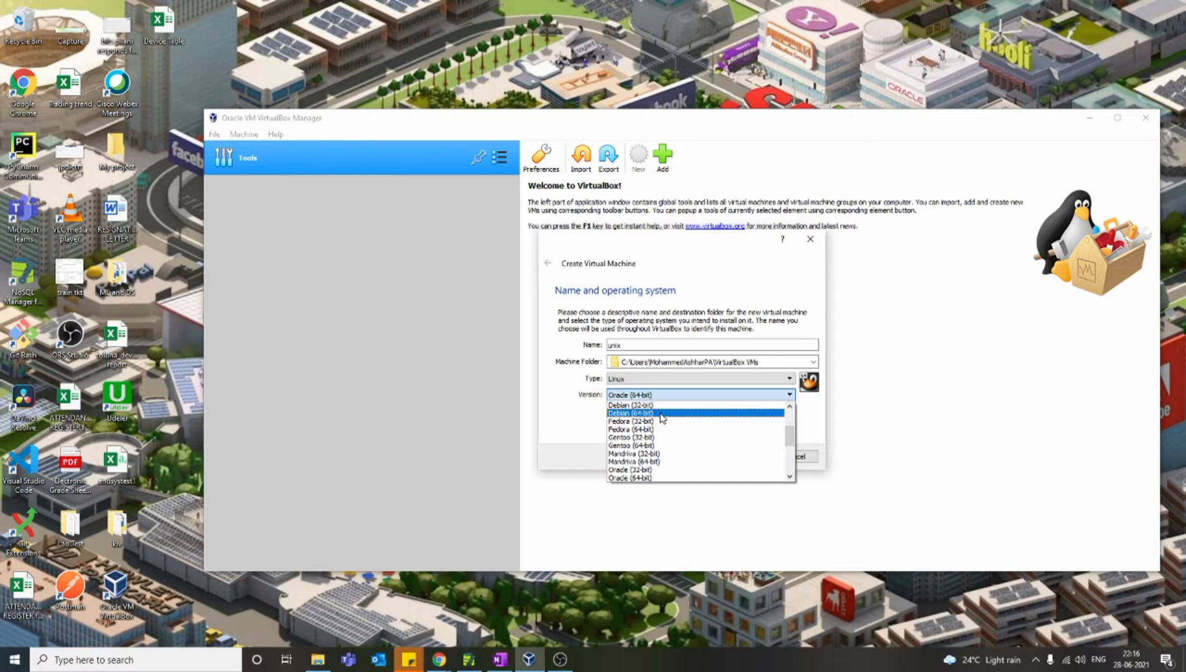
click(662, 414)
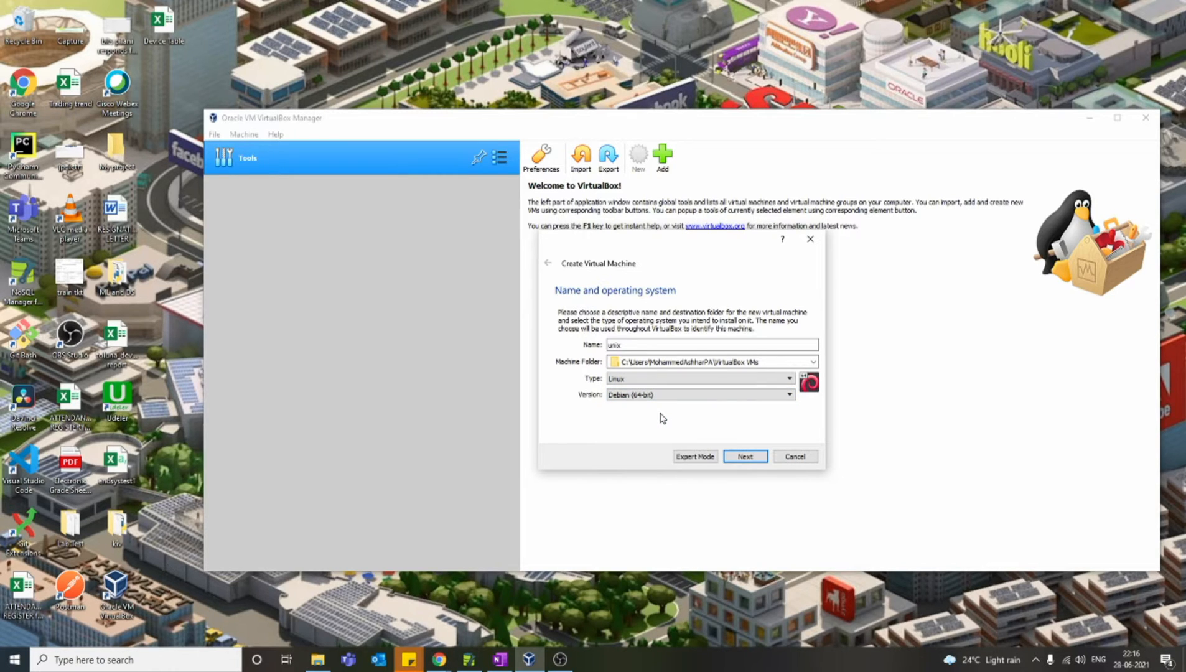
click(764, 396)
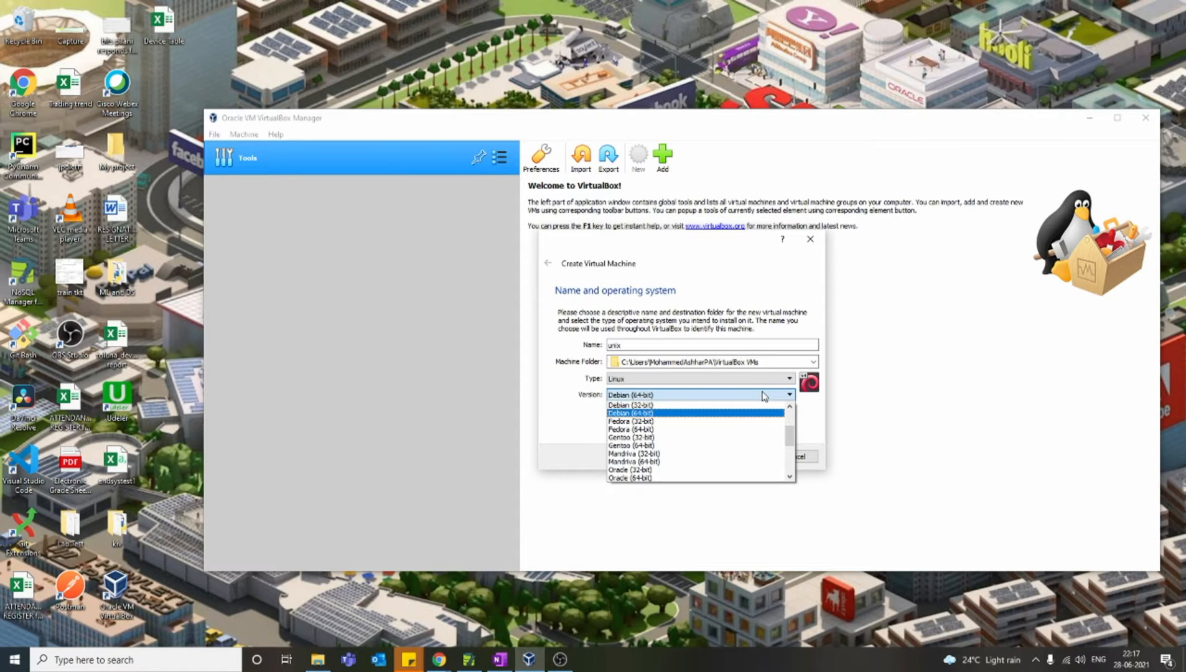
click(764, 396)
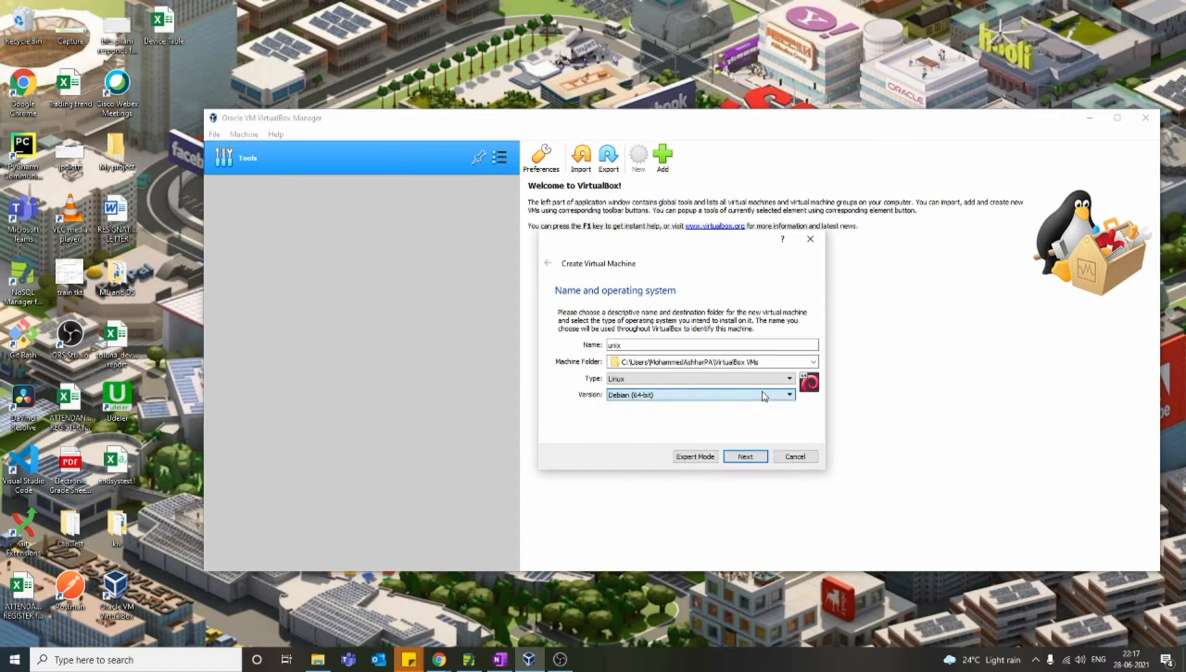
click(645, 383)
click(643, 381)
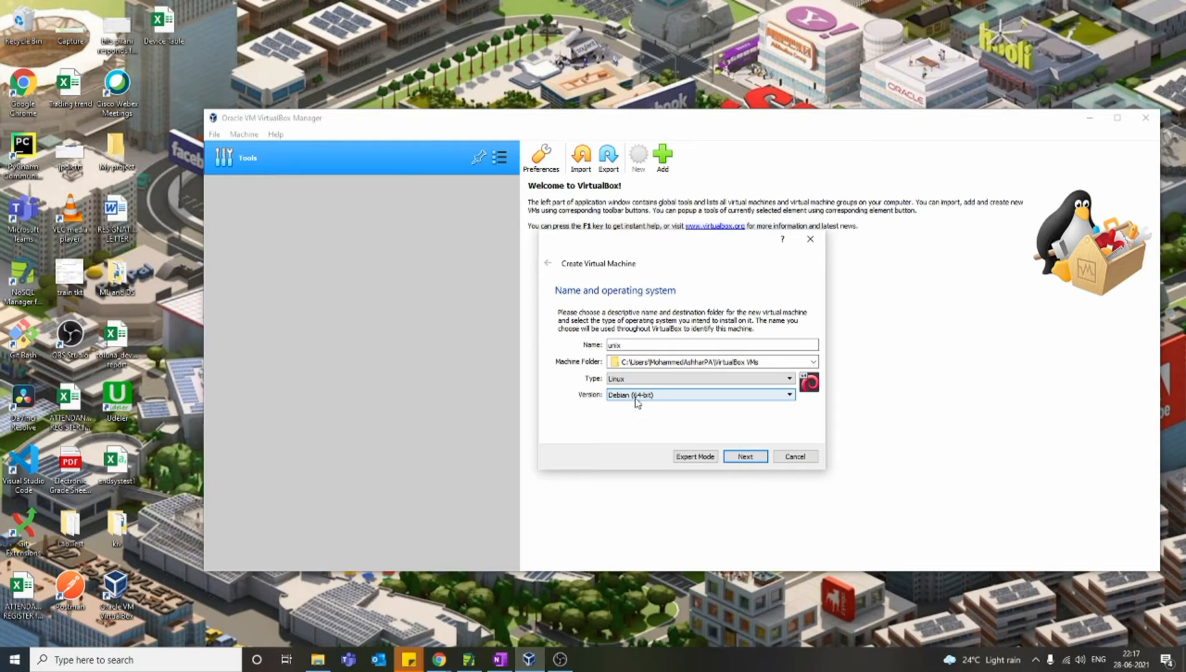
- Set the new virtual machine's memory size to 4096 MB
click(751, 460)
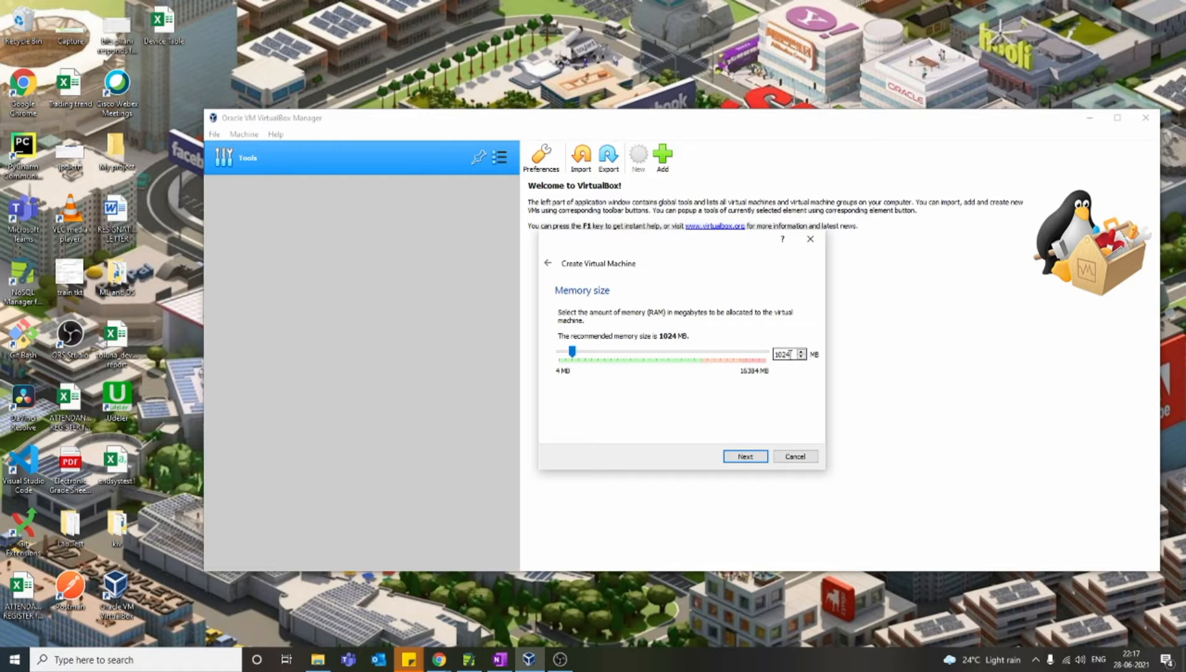
drag(790, 354, 784, 355)
text(4096)
click(747, 458)
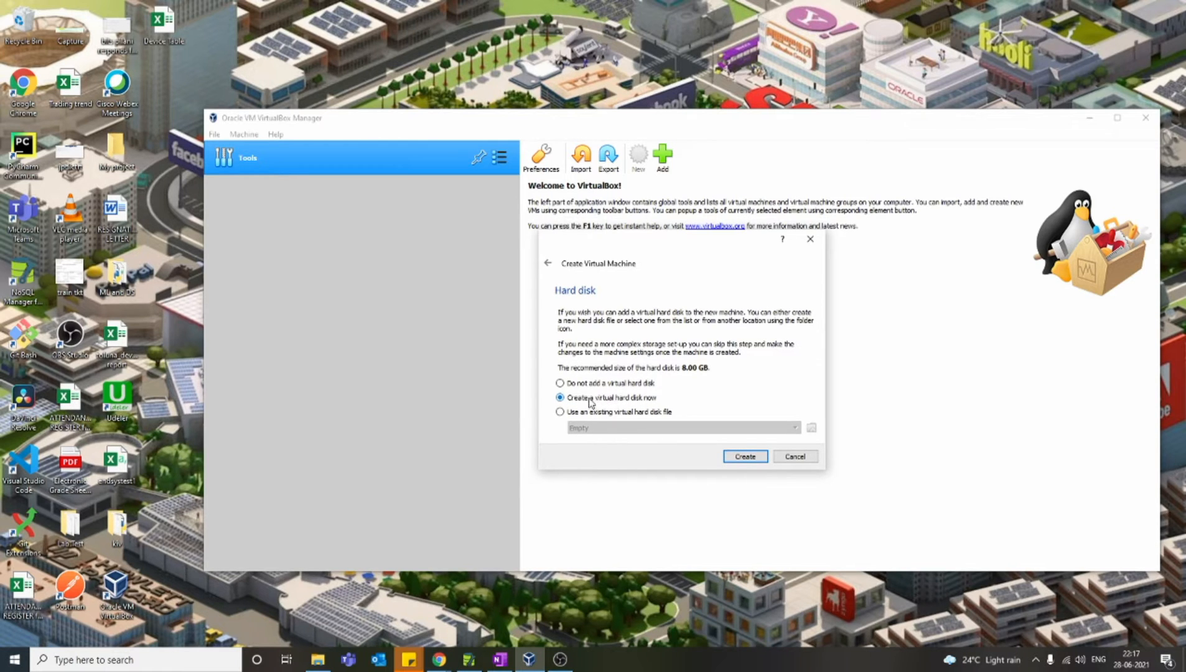
- Add a new virtual hard disk to the machine as a VDI (VirtualBox Disk Image) with fixed size storage
click(746, 459)
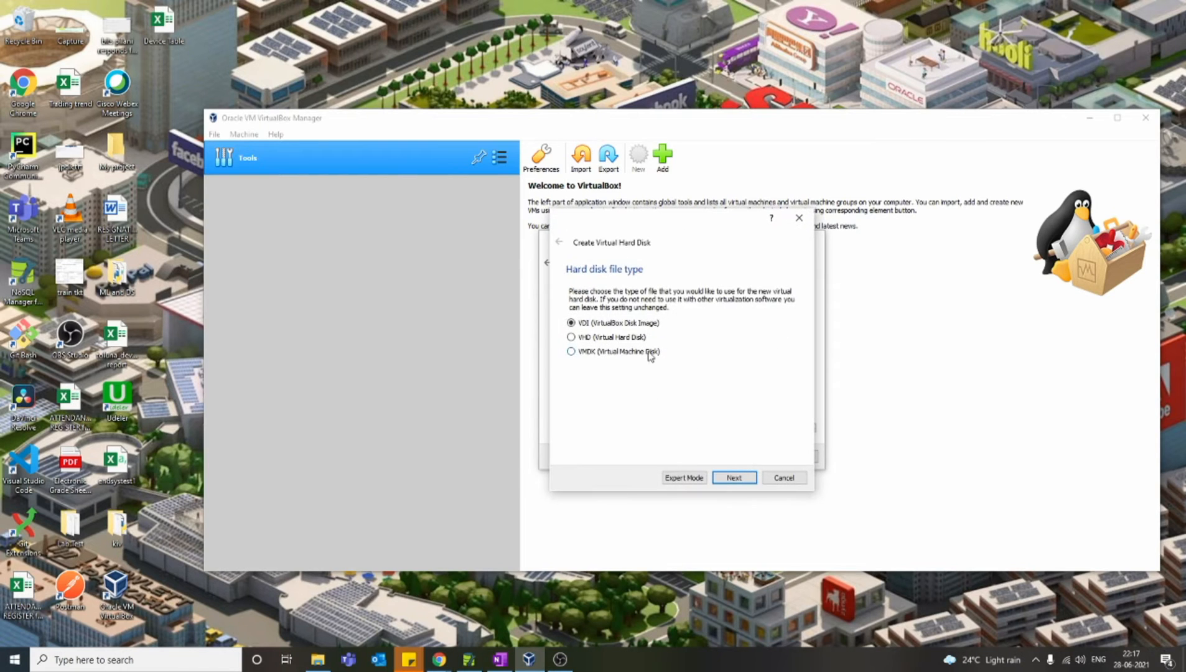
click(740, 479)
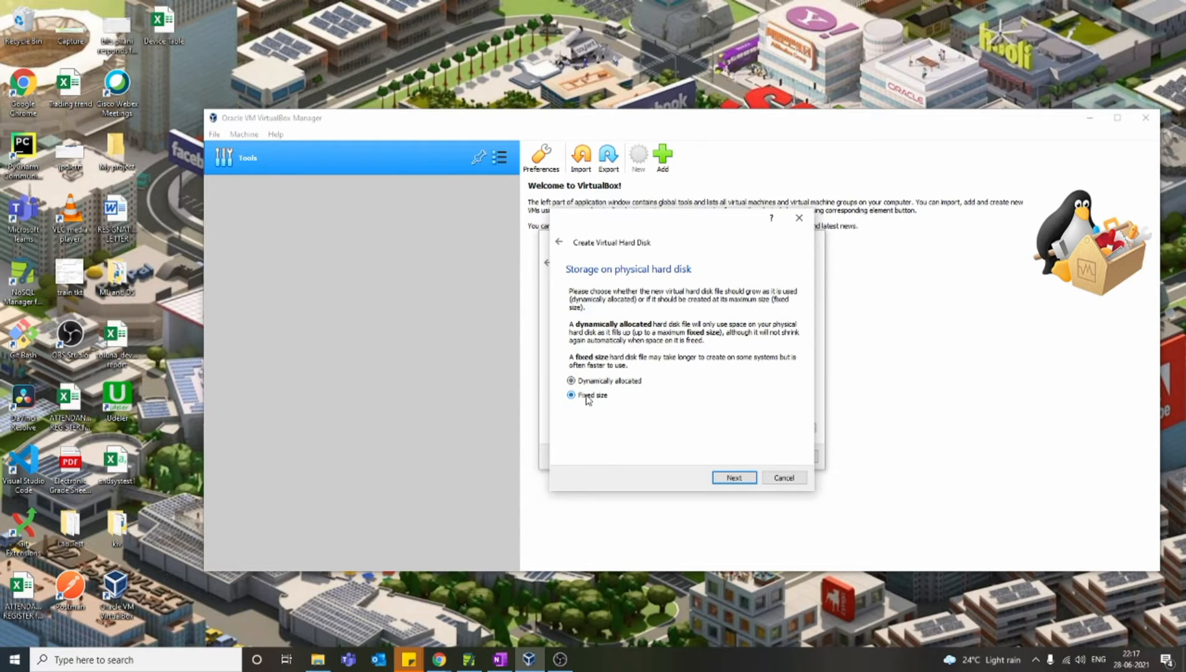
click(587, 396)
click(735, 478)
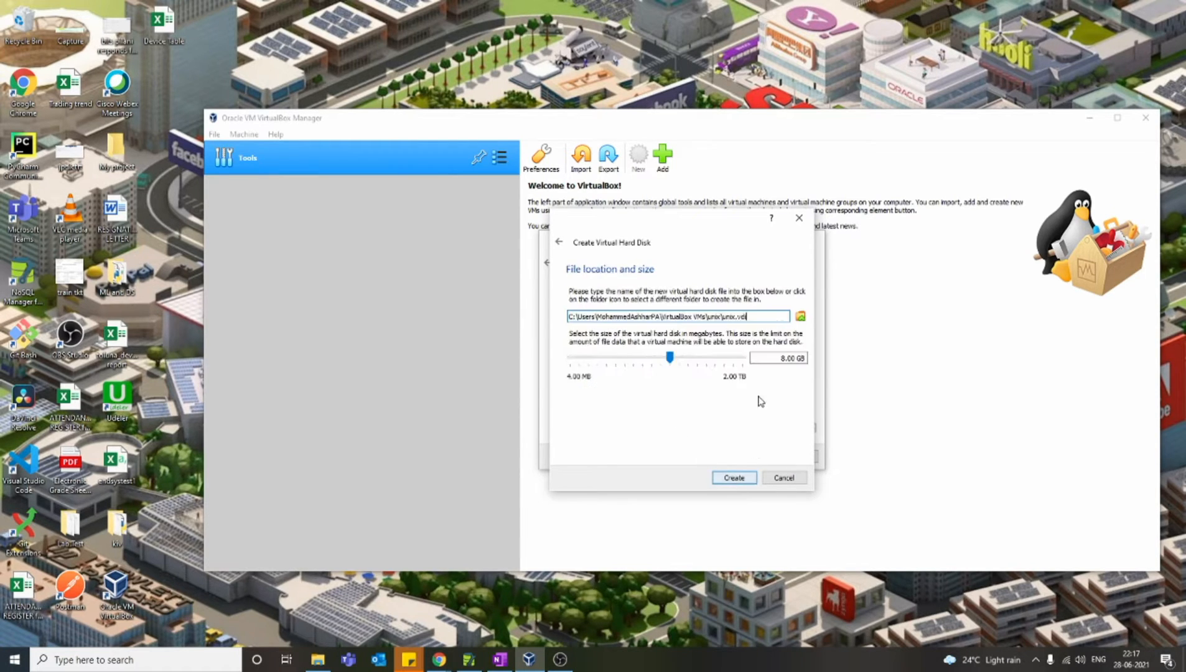
- Recheck the fixed size storage choice, set the virtual hard disk's size to 15.89 GB and create it
click(560, 243)
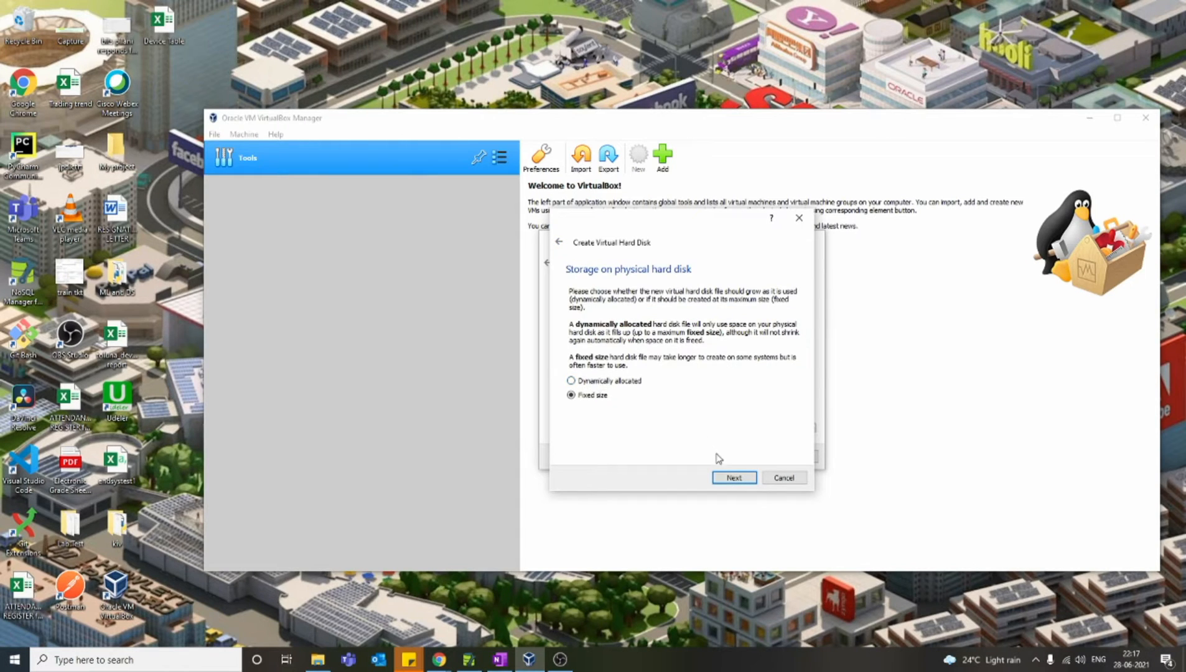
click(735, 479)
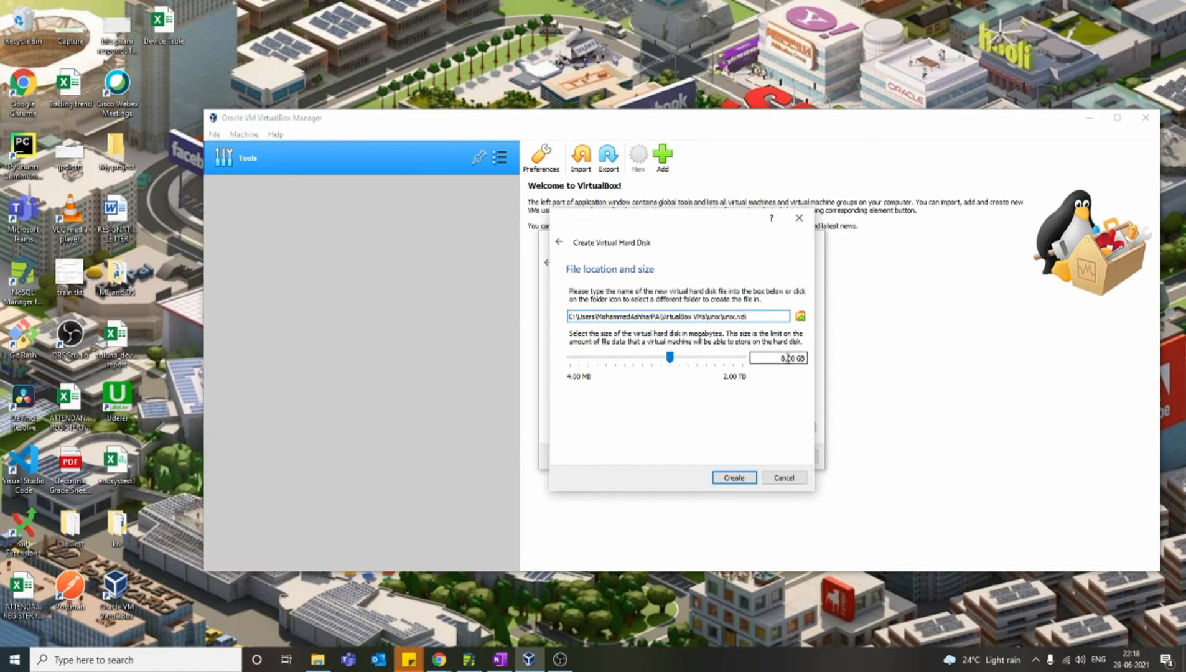
drag(670, 362, 679, 365)
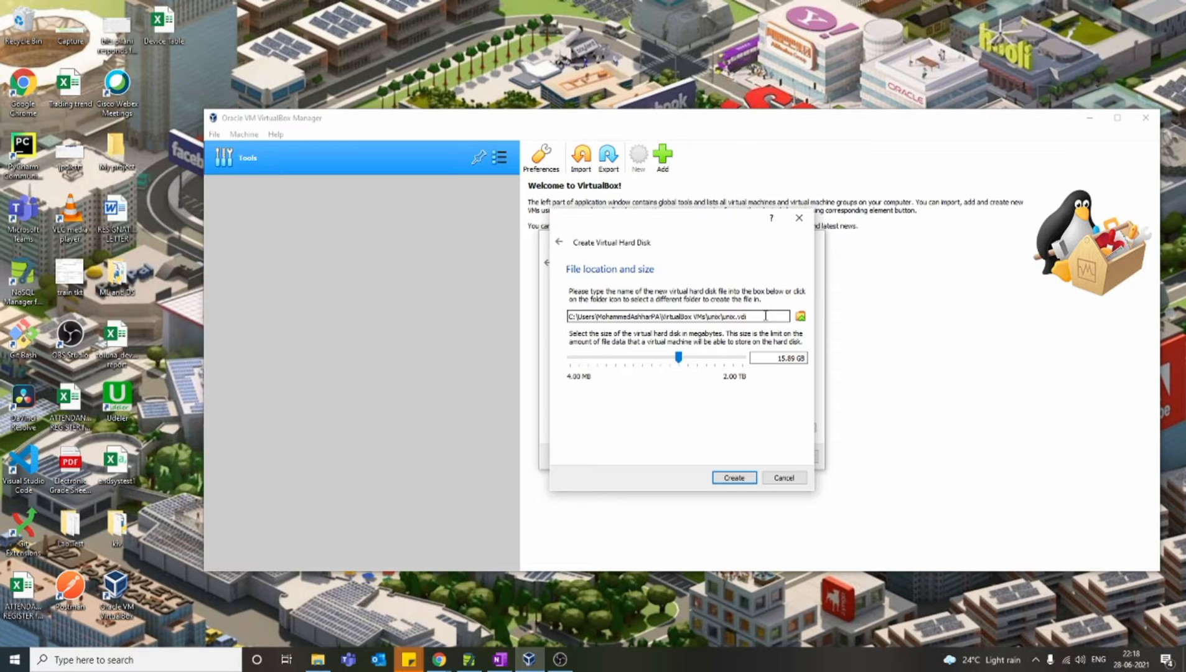
click(726, 478)
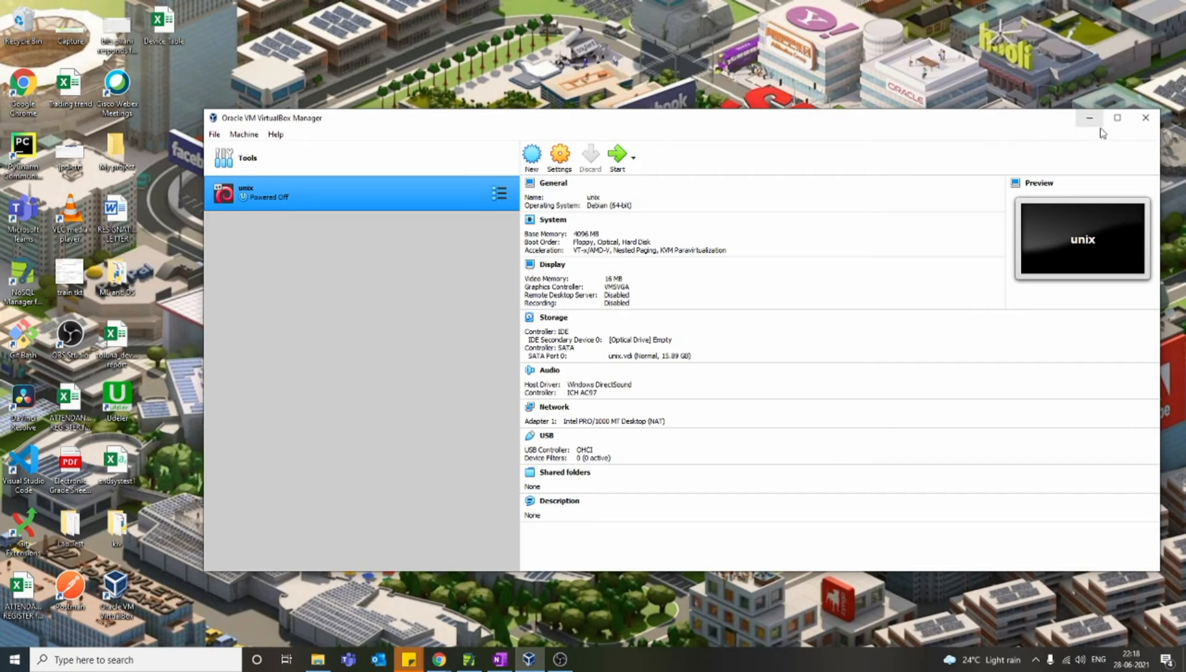
- Maximize the VirtualBox Manager window and open Task Manager
click(1118, 119)
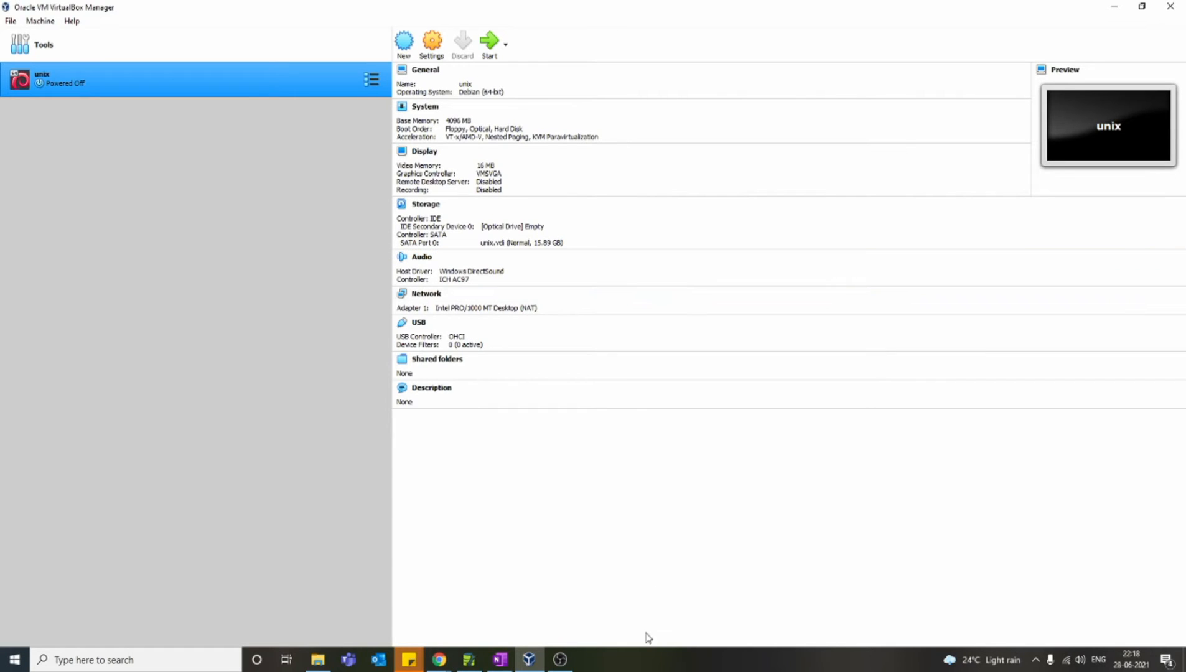
right_click(642, 658)
click(689, 601)
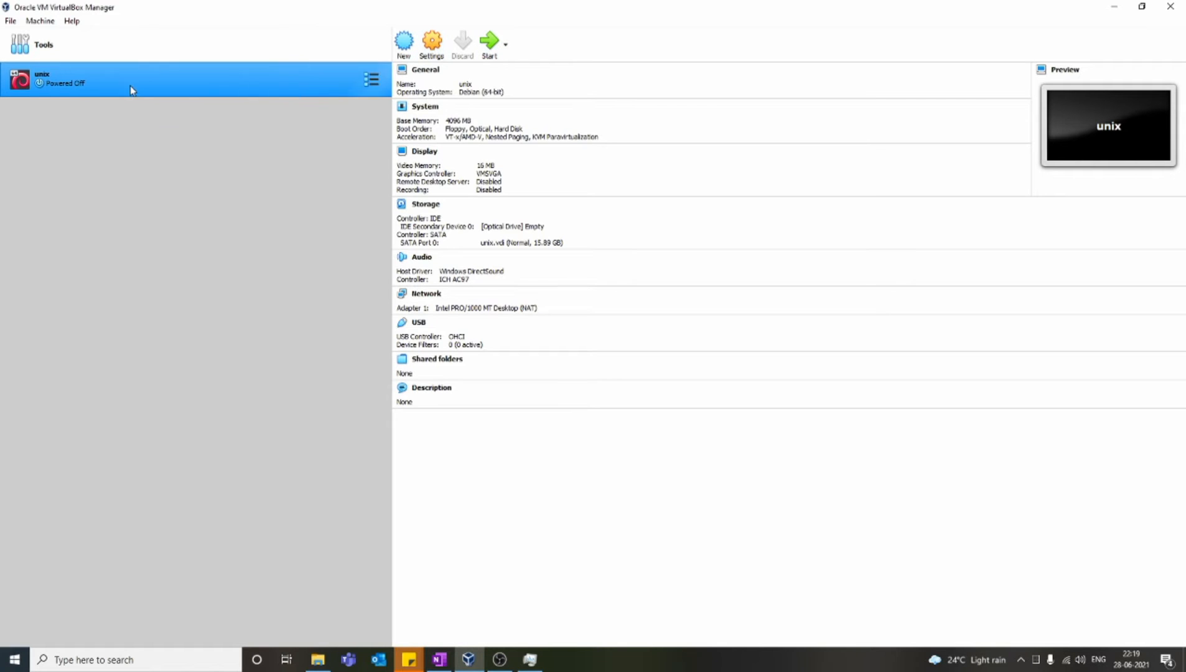
- Start the unix virtual machine using ubuntu-20.04.2.0-desktop-amd64 from the Downloads folder as its start-up disk
click(491, 42)
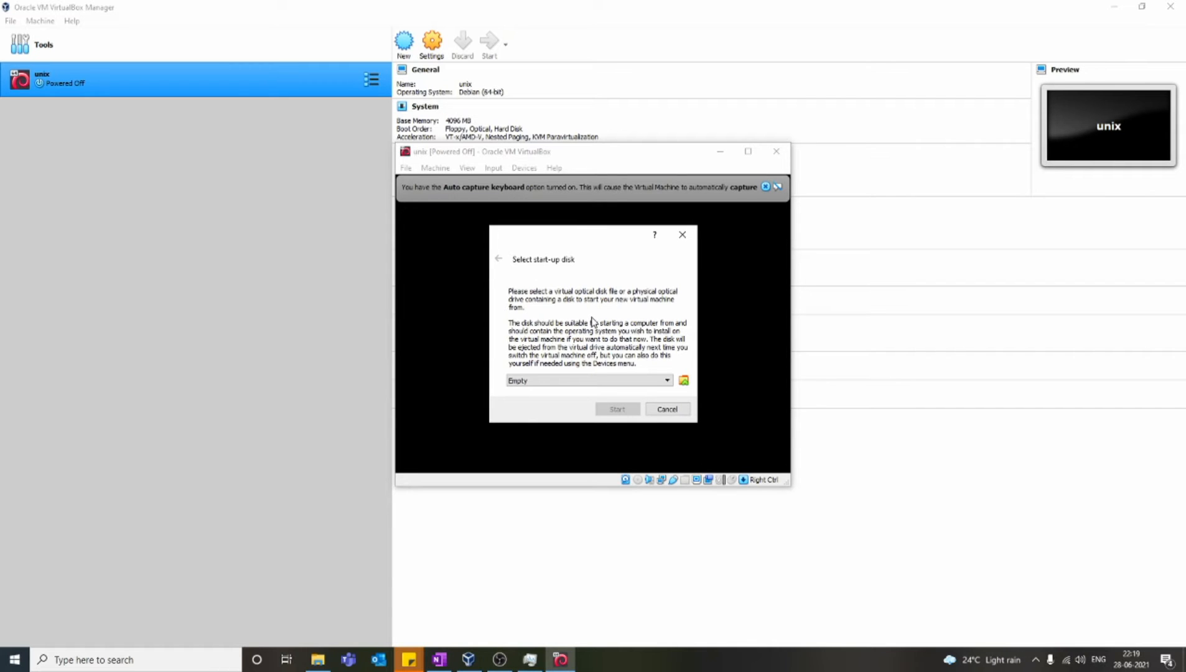
click(685, 381)
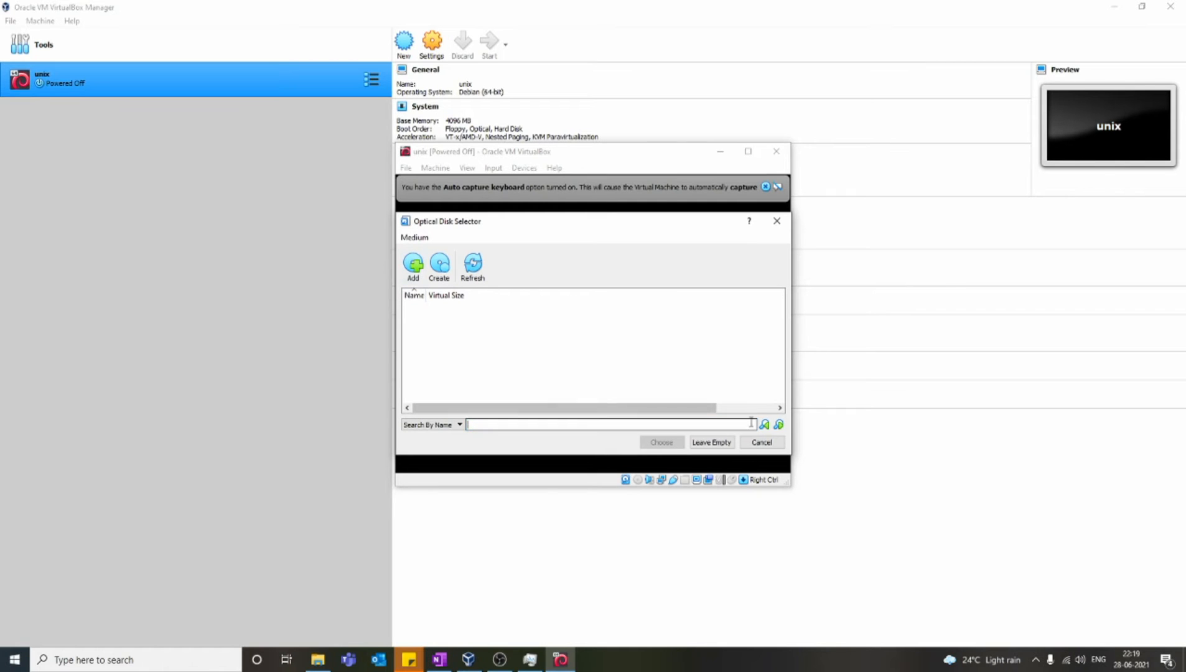
click(415, 272)
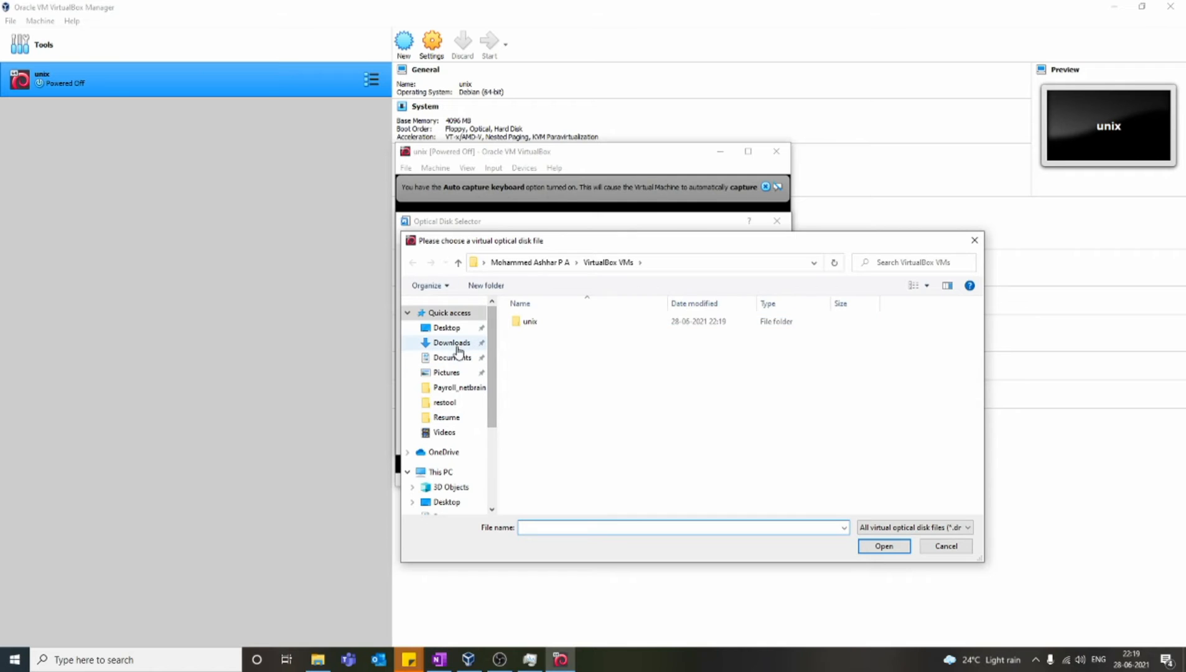
click(451, 343)
click(541, 339)
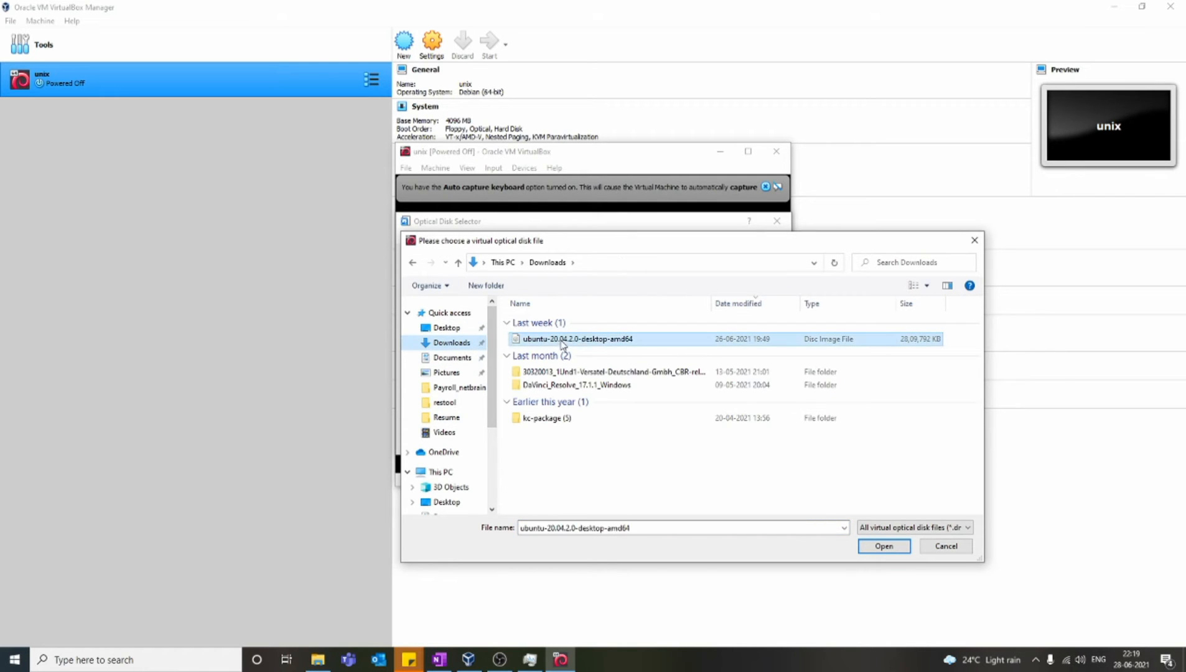
click(879, 548)
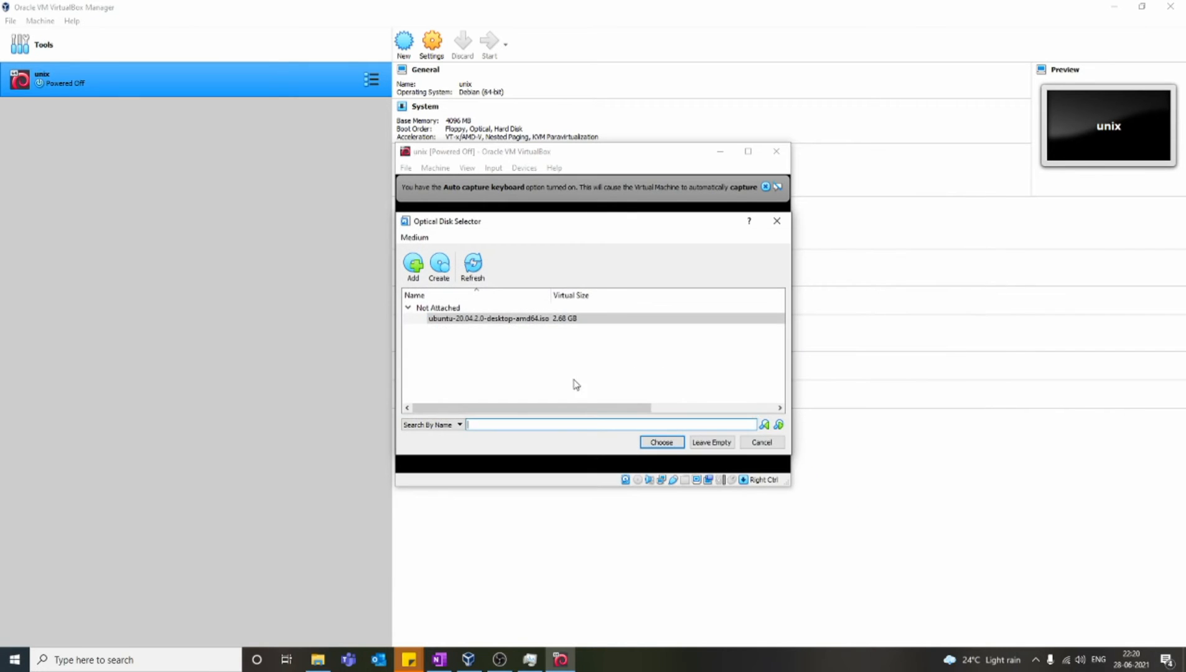
click(662, 443)
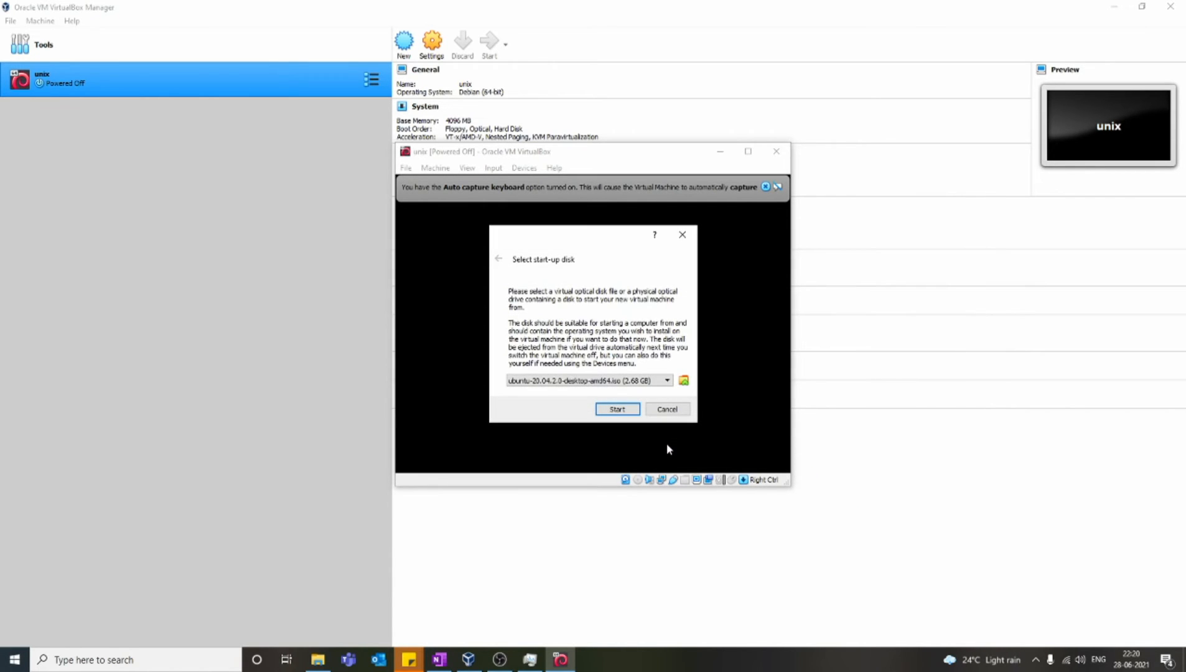
click(615, 410)
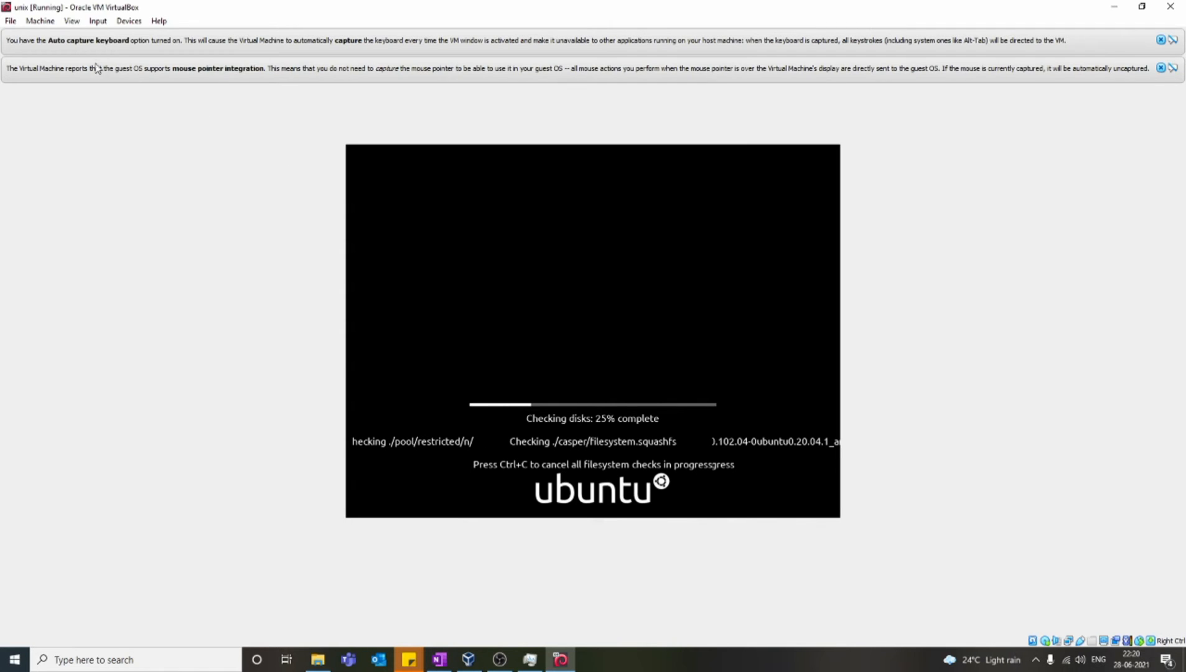
- Set the display scale factor of the running unix virtual machine to 200% in its settings
click(48, 23)
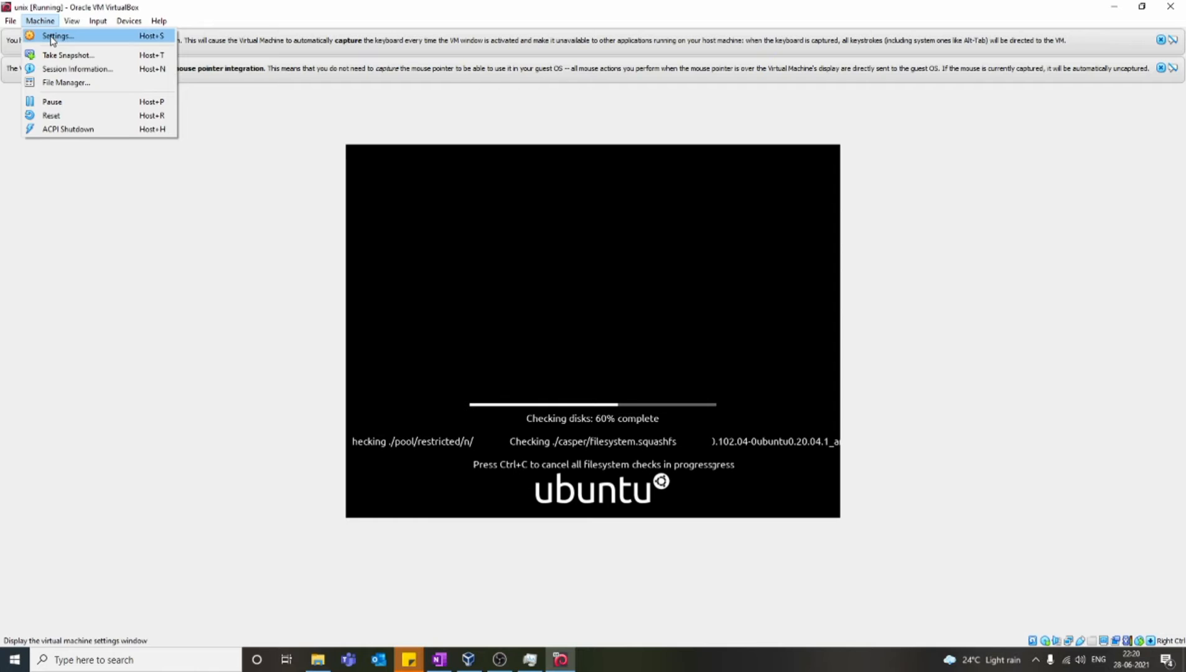
click(53, 36)
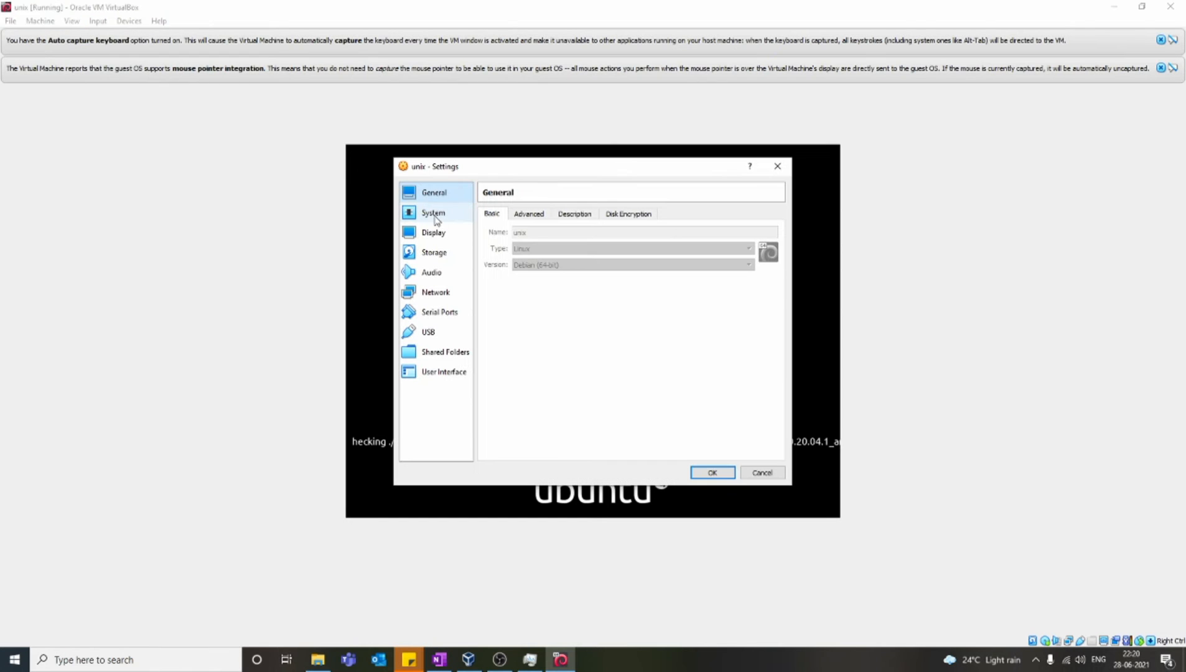
click(434, 232)
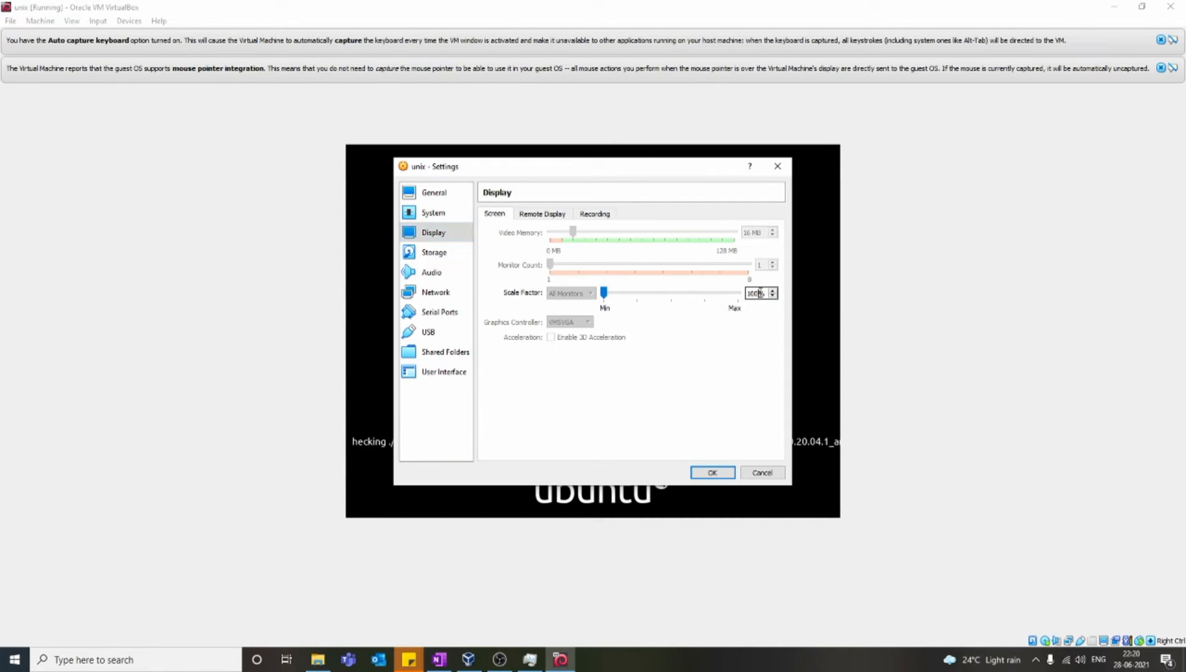
drag(760, 295, 748, 294)
text(20)
text(0)
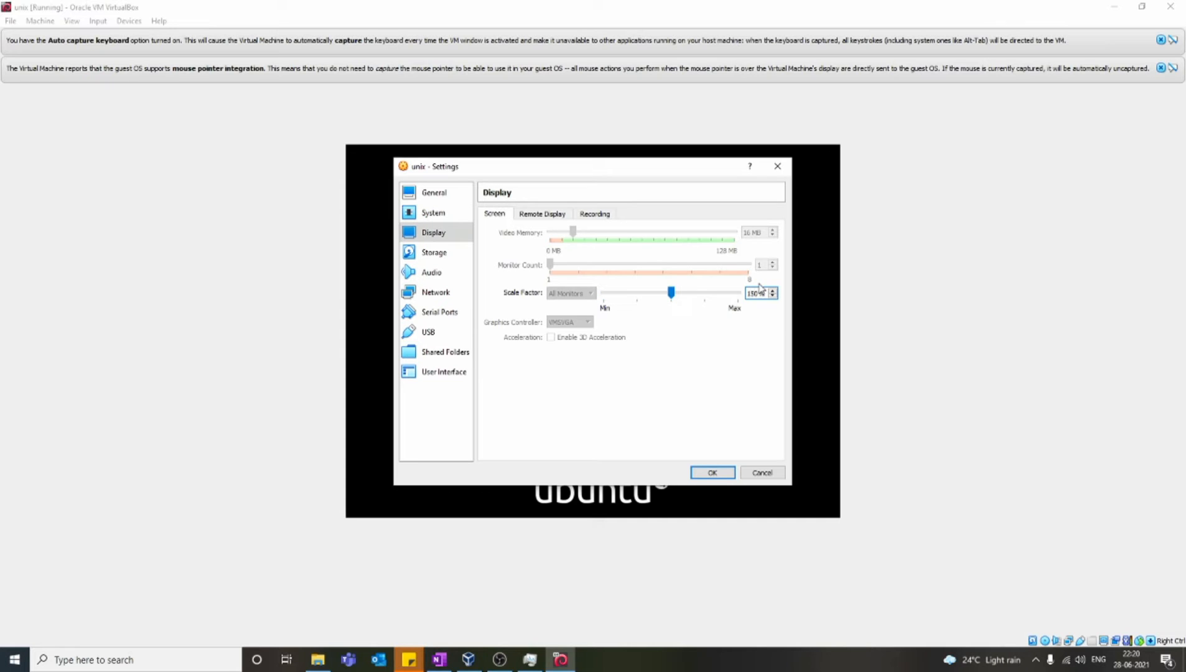
text(00)
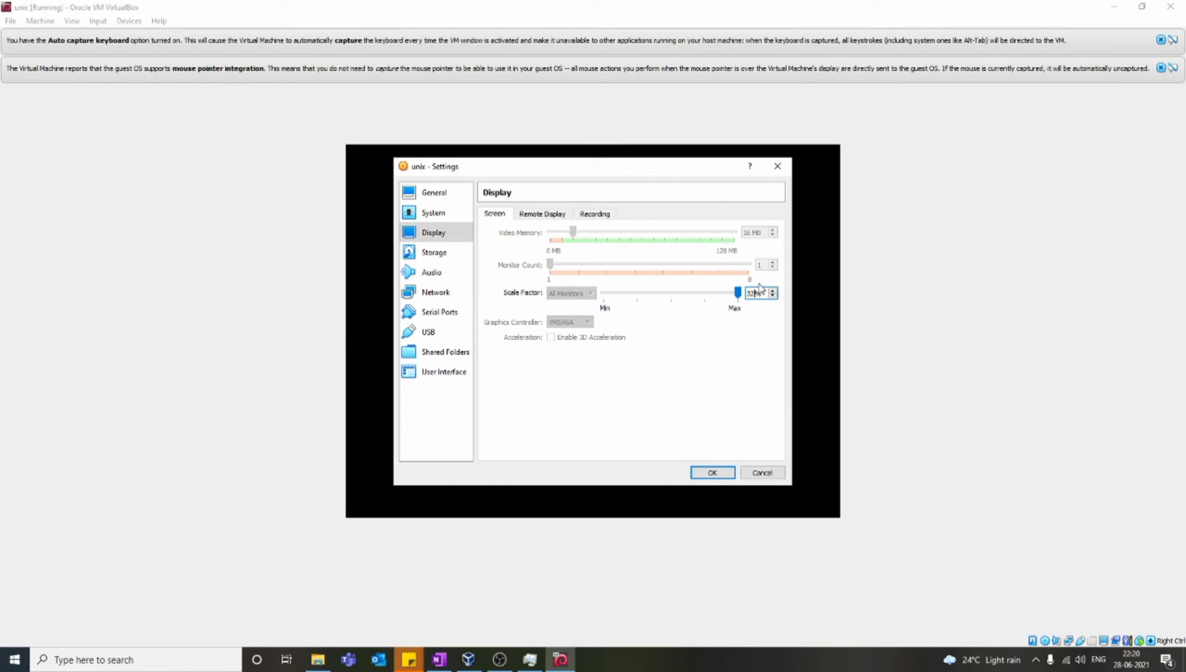
key(Return)
click(755, 295)
key(BackSpace)
key(BackSpace)
text(5)
key(BackSpace)
text(00)
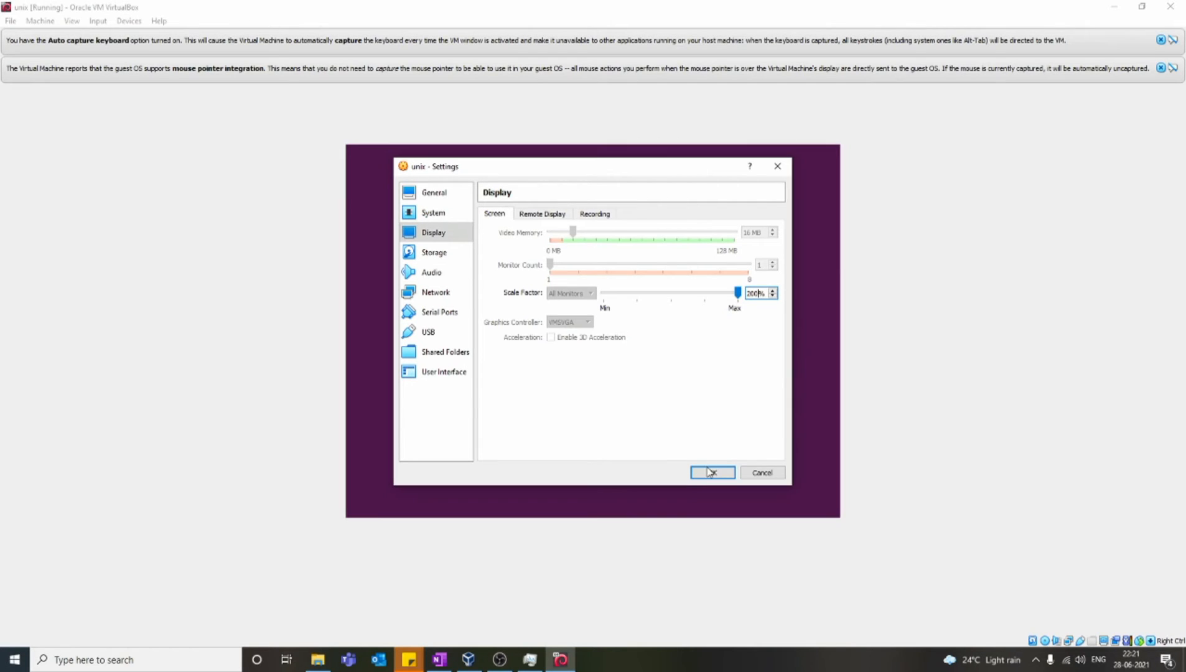
click(712, 473)
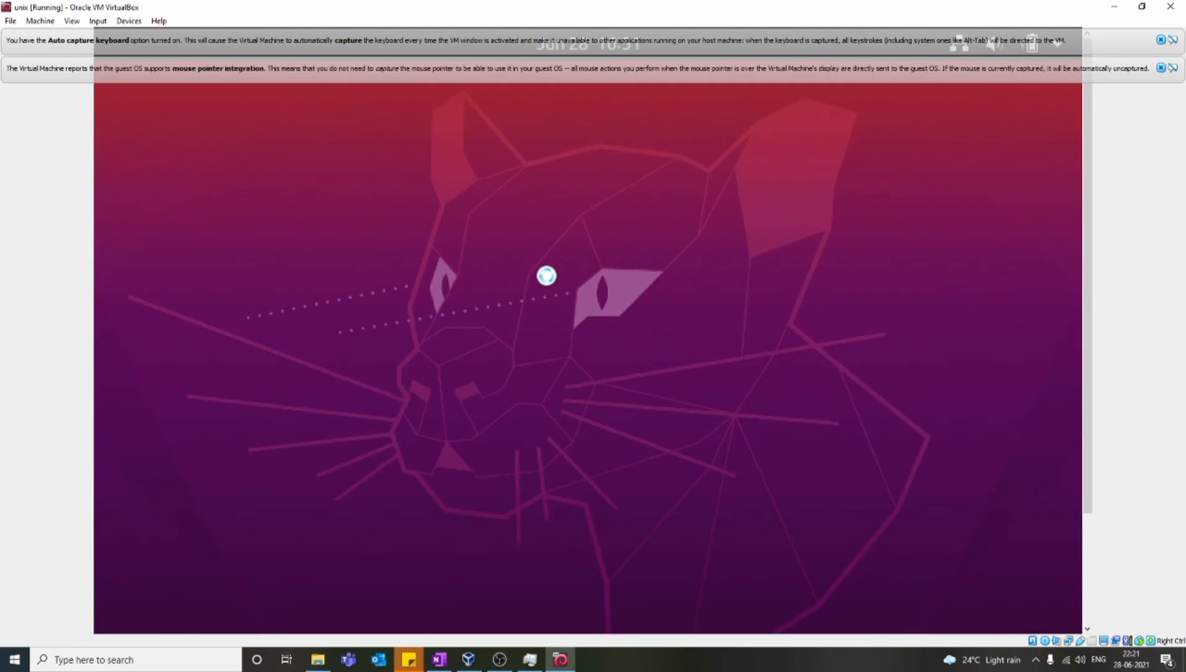
- Dismiss both notification bars and begin the Ubuntu installation with the English (US) keyboard layout
click(1161, 68)
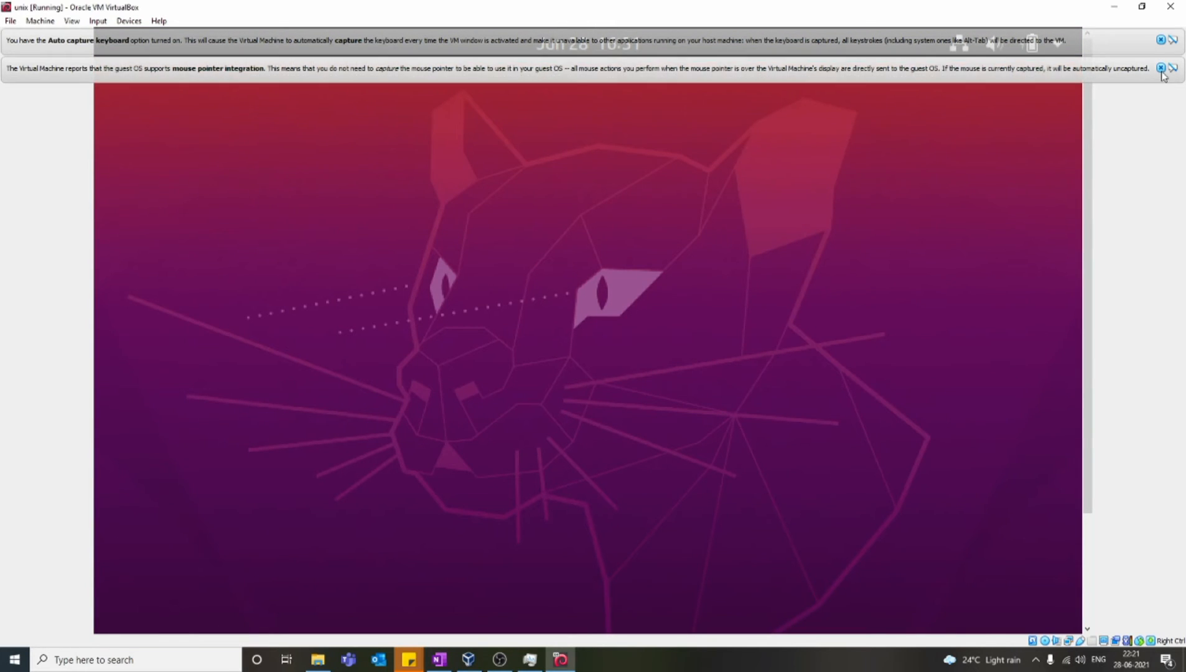
click(1161, 40)
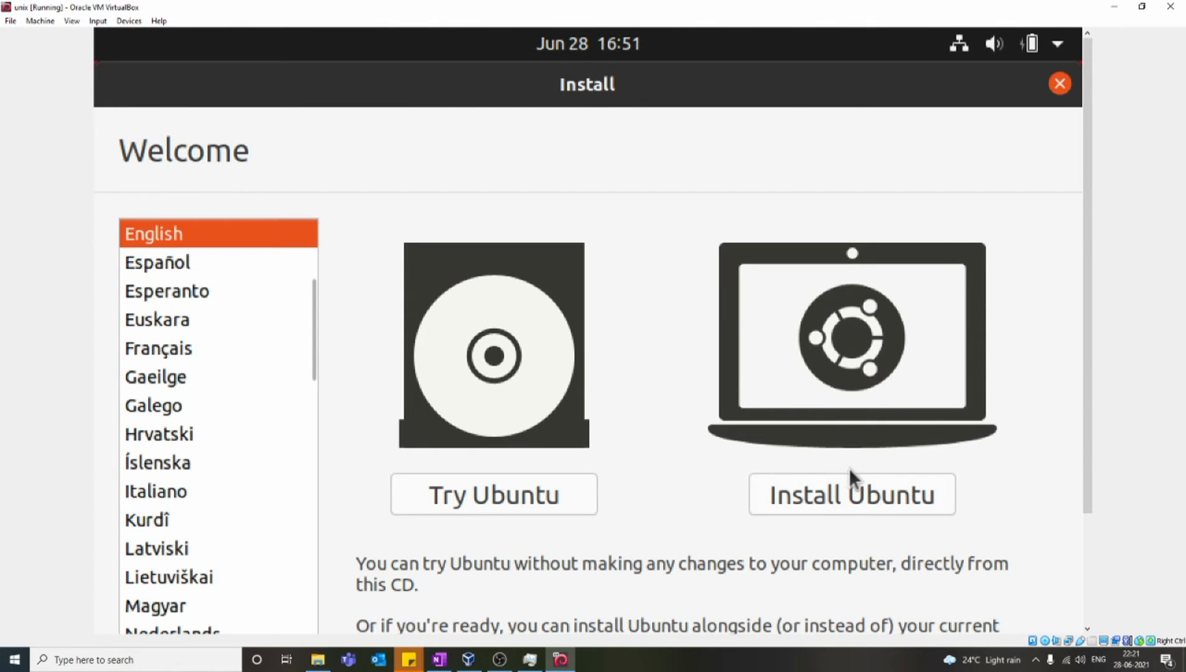
click(829, 494)
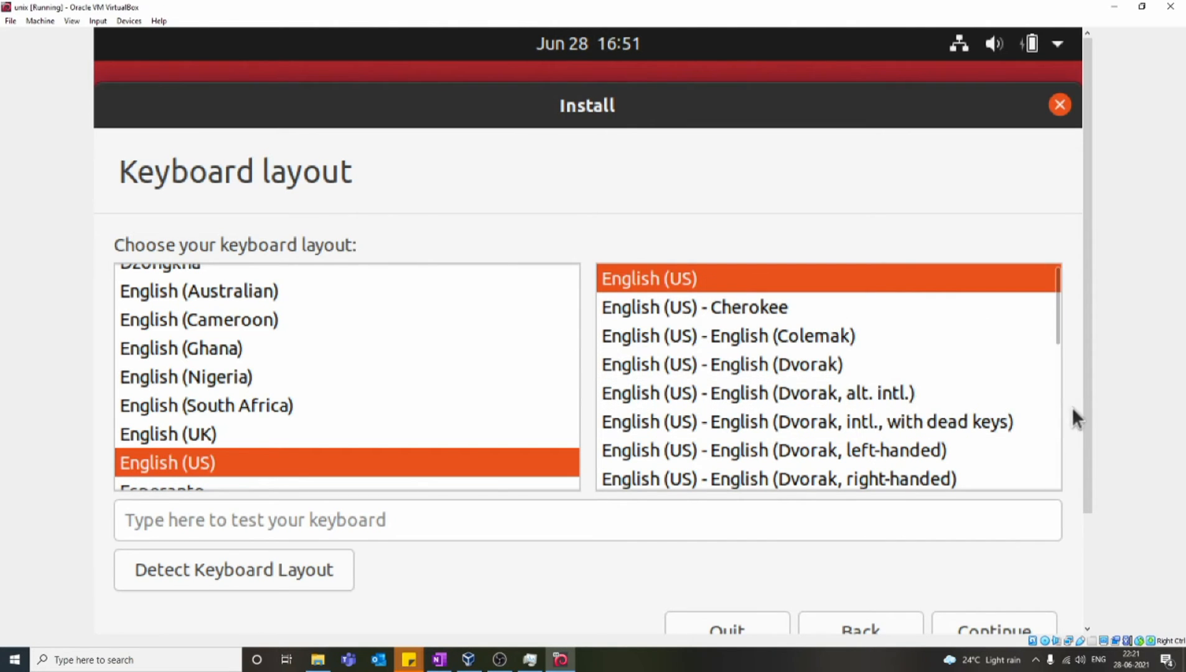
scroll(1093, 401, down, 3)
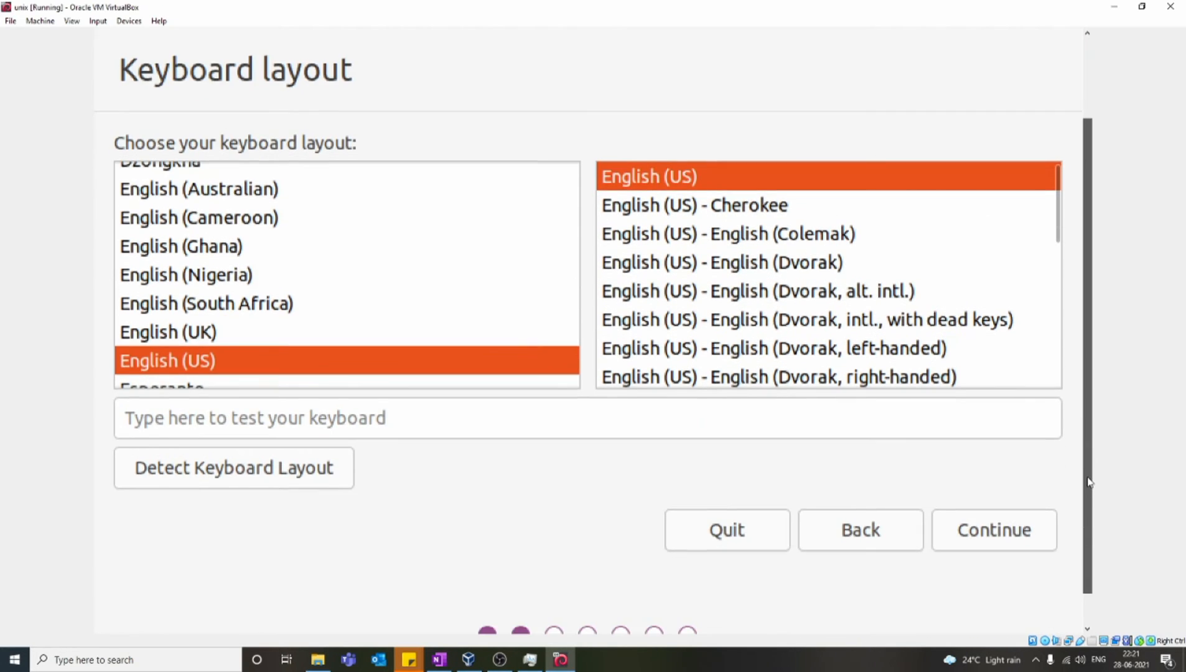
click(998, 526)
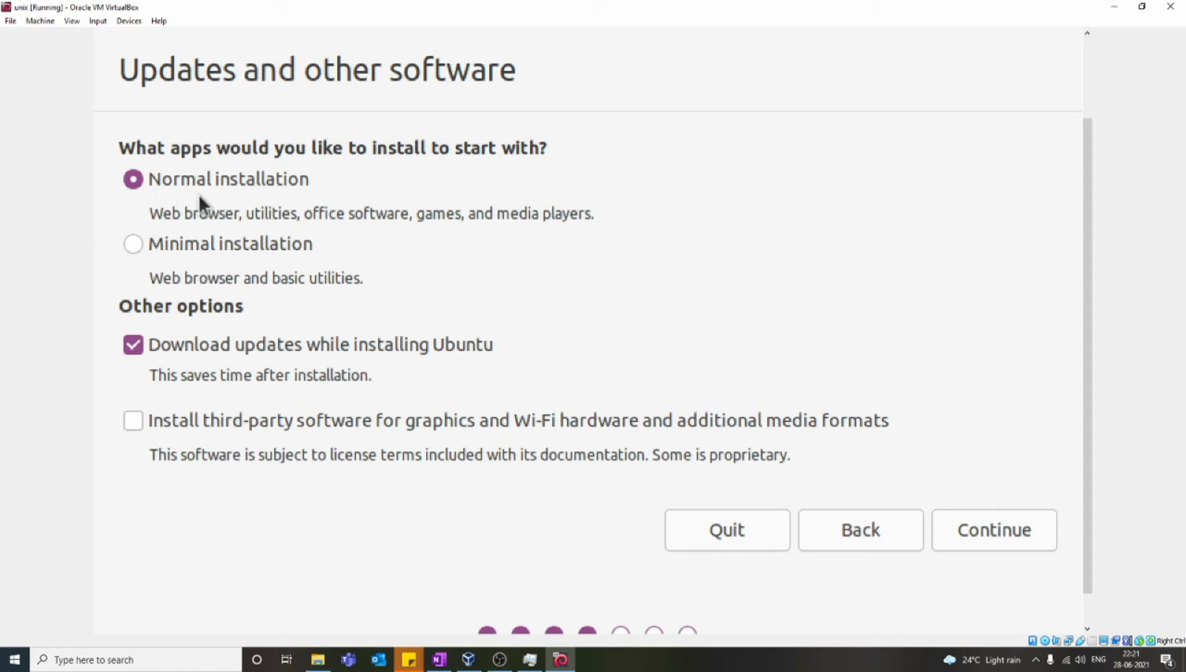
- Choose the Minimal installation for Ubuntu's starting apps and continue to the installation type
drag(180, 213, 591, 213)
click(529, 247)
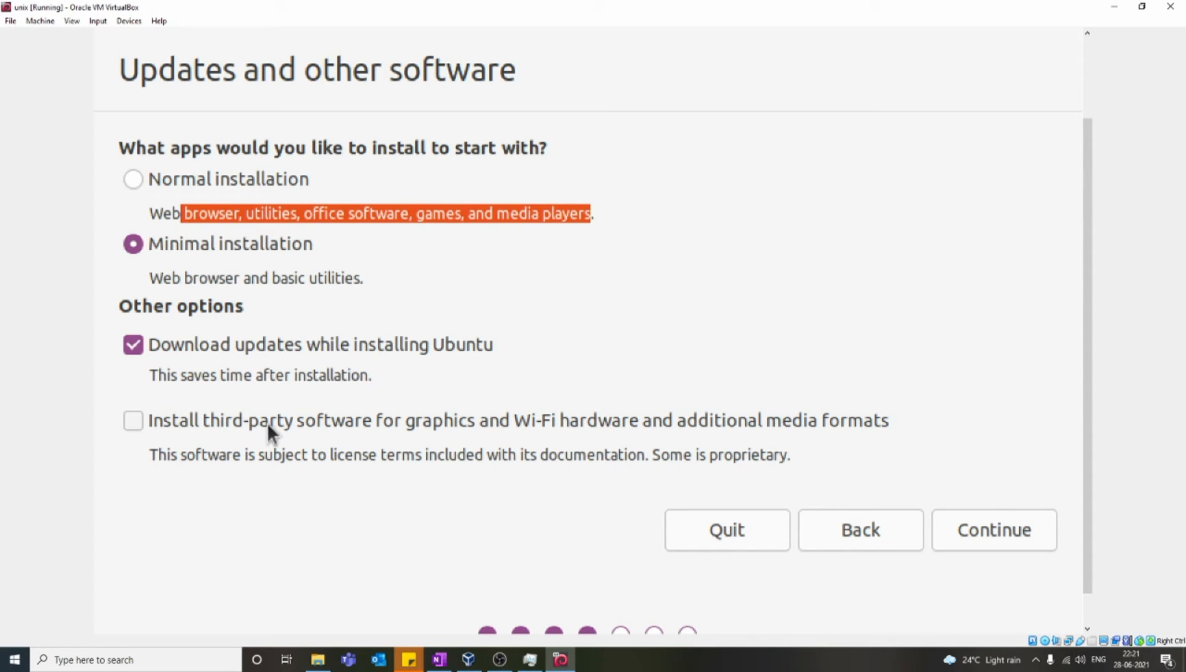
click(944, 534)
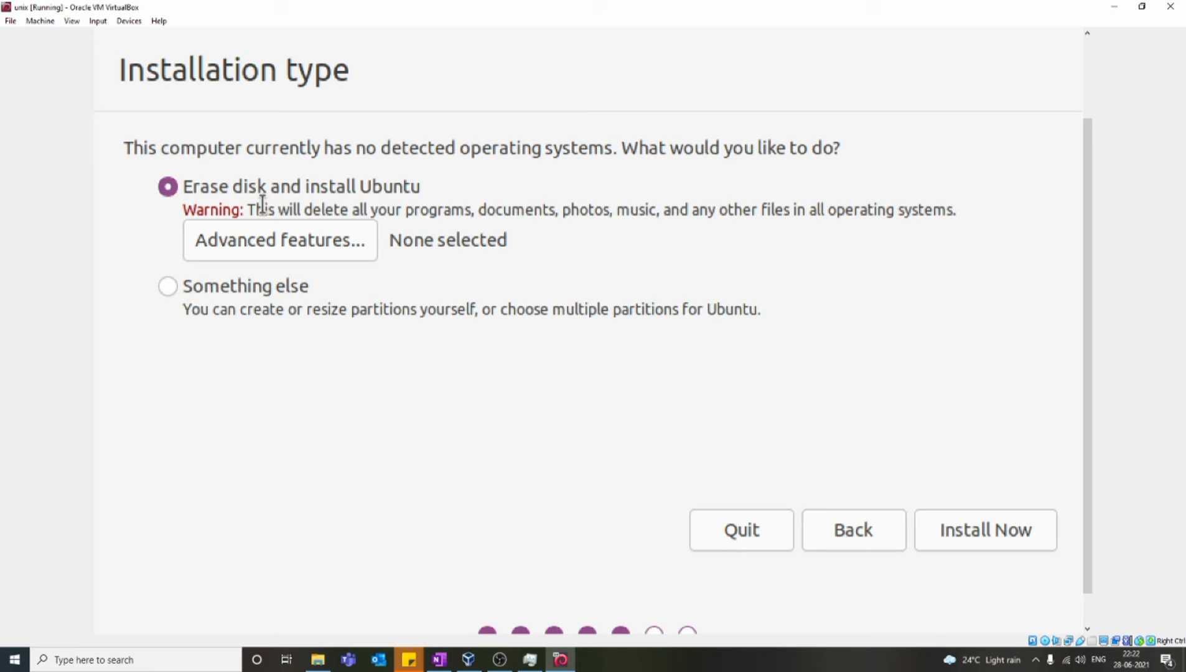
- Highlight and read the warning text under the Erase disk and install Ubuntu option
drag(247, 208, 989, 199)
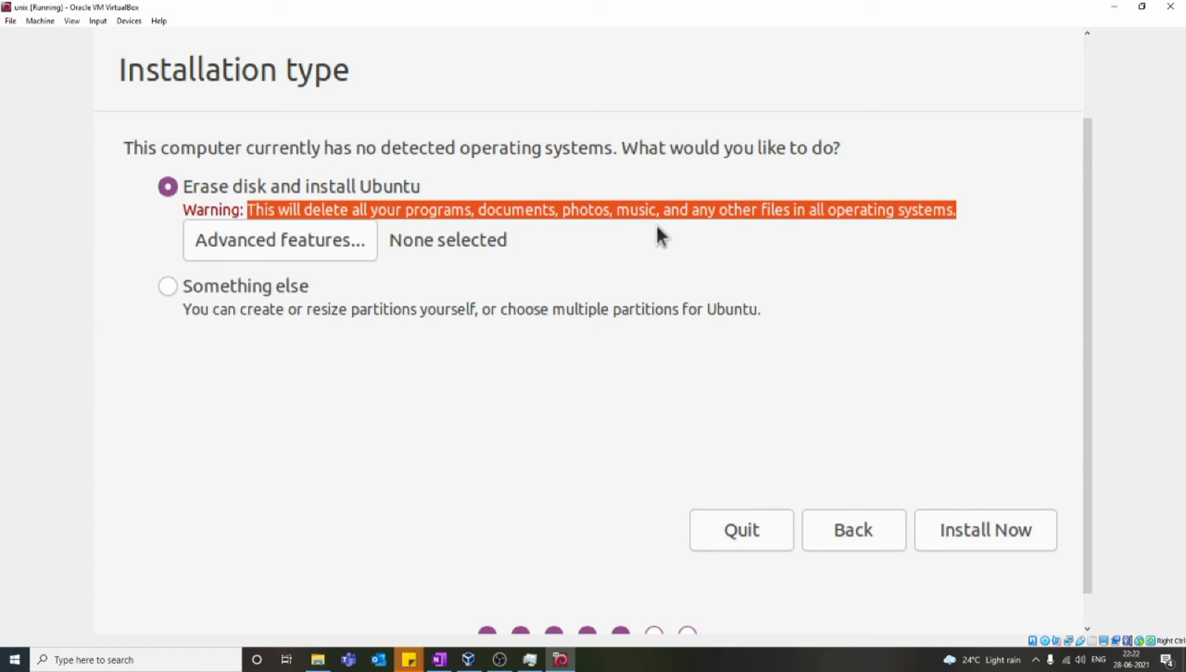
click(264, 201)
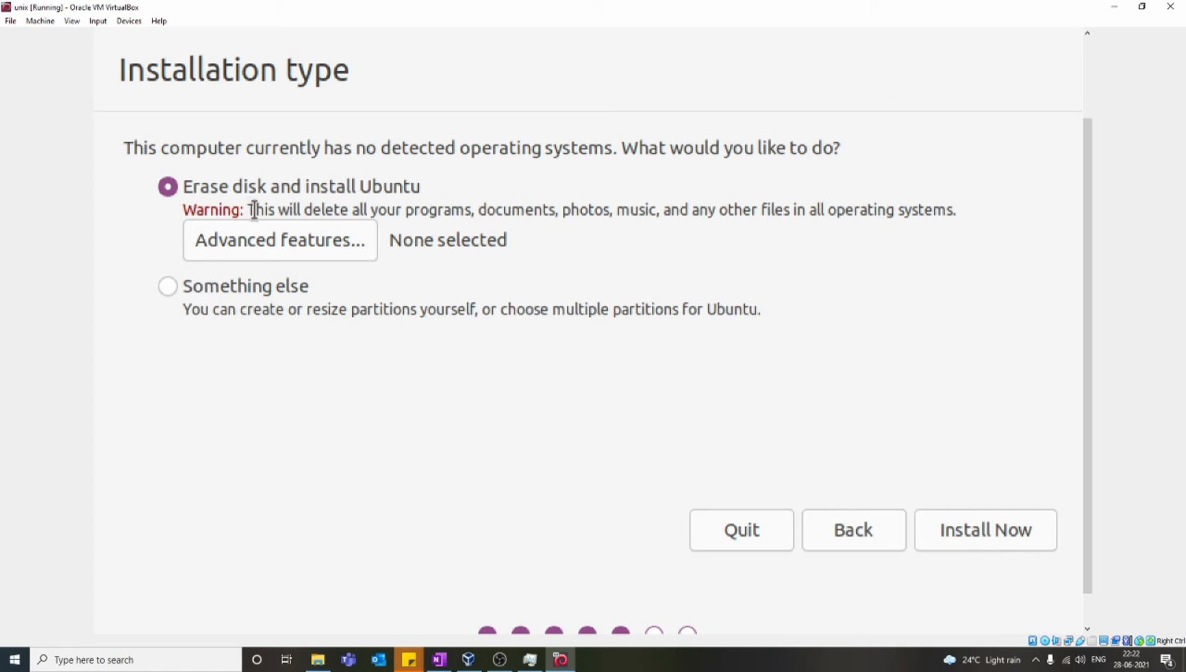
mouse_move(254, 208)
mouse_down()
mouse_move(646, 198)
mouse_move(895, 222)
mouse_move(948, 207)
mouse_up()
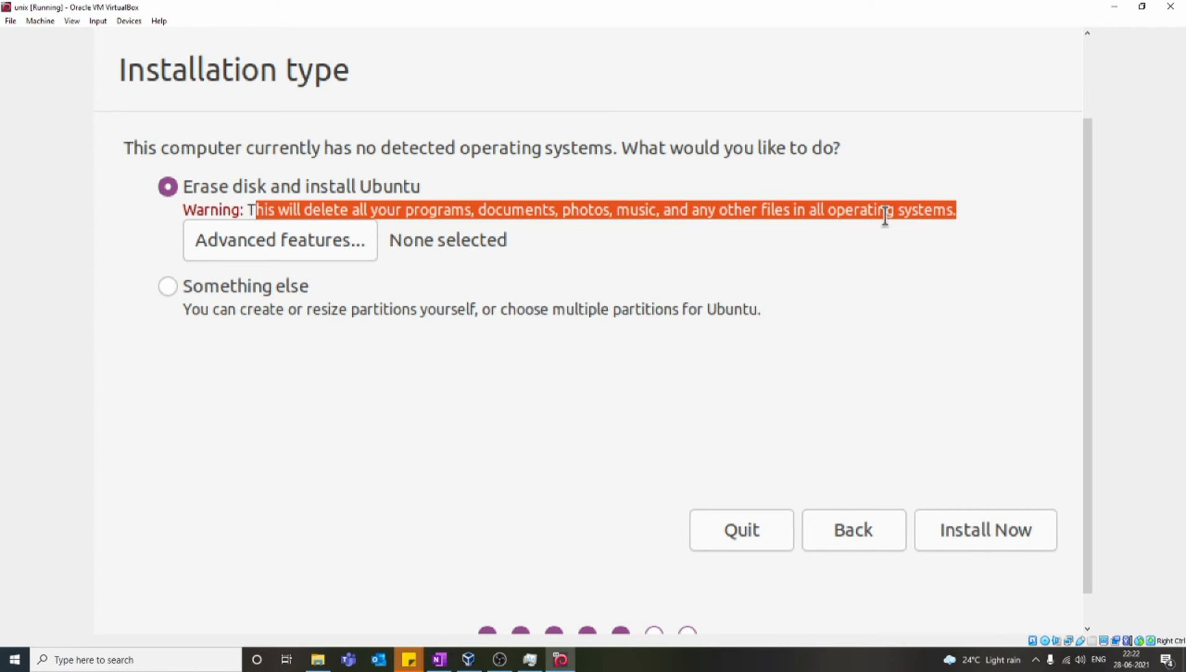
- Install Ubuntu with the Erase disk option, confirm writing the changes to disk, and accept Kolkata as the location
click(806, 210)
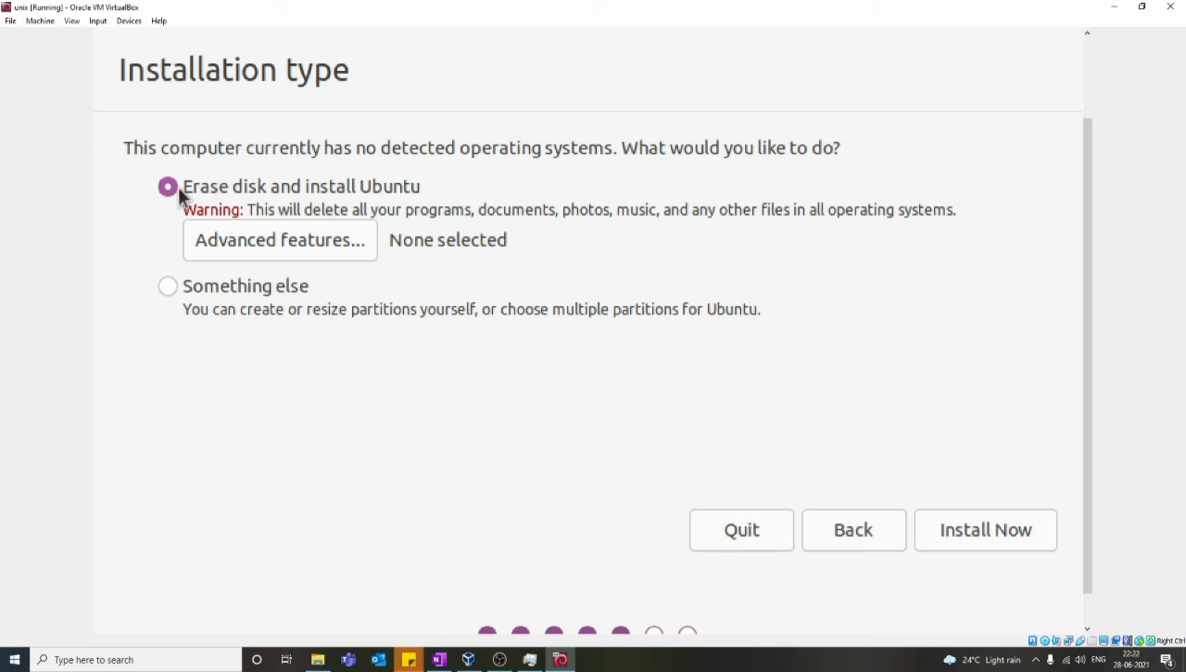
click(946, 526)
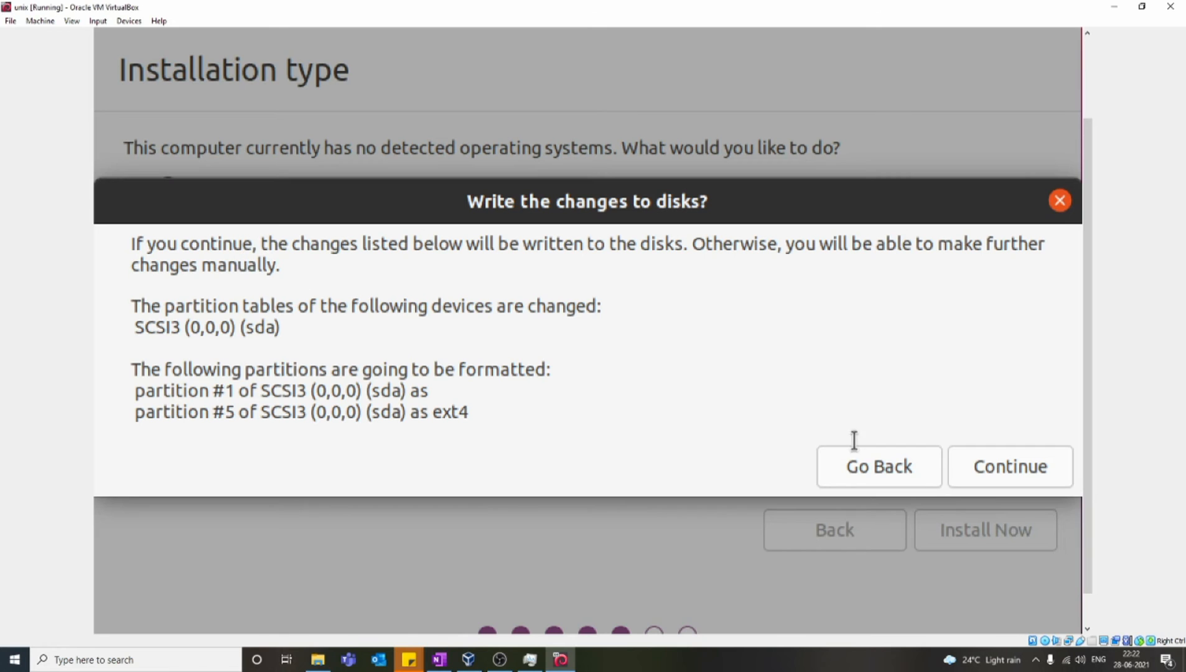
click(1013, 472)
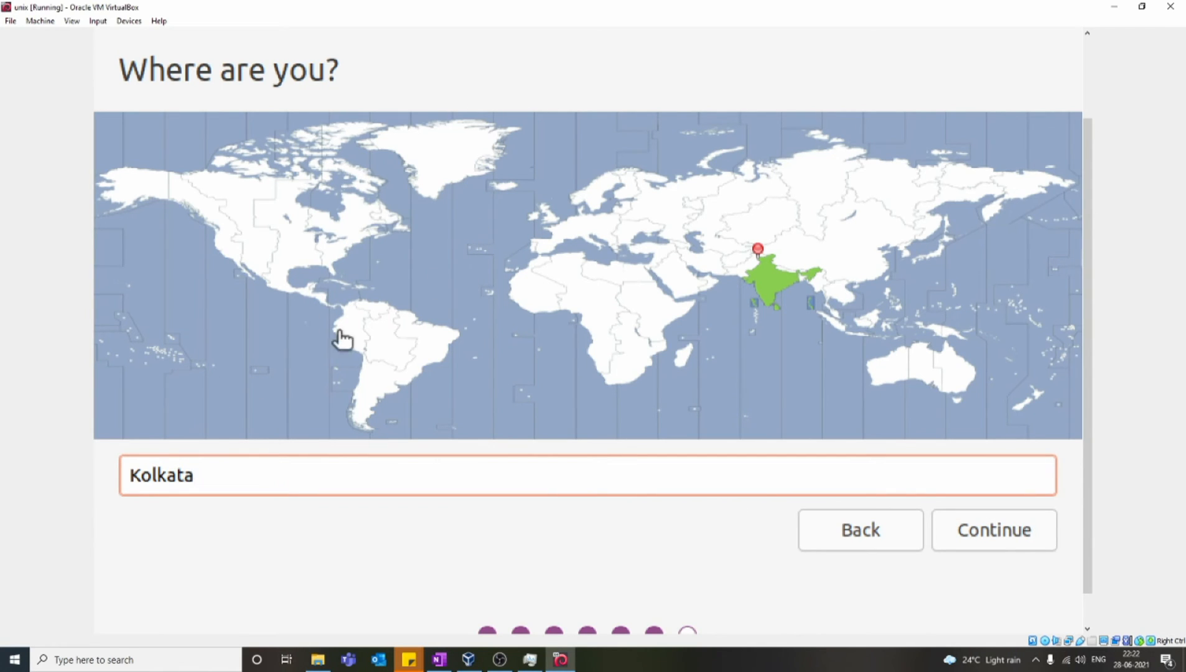
click(1002, 523)
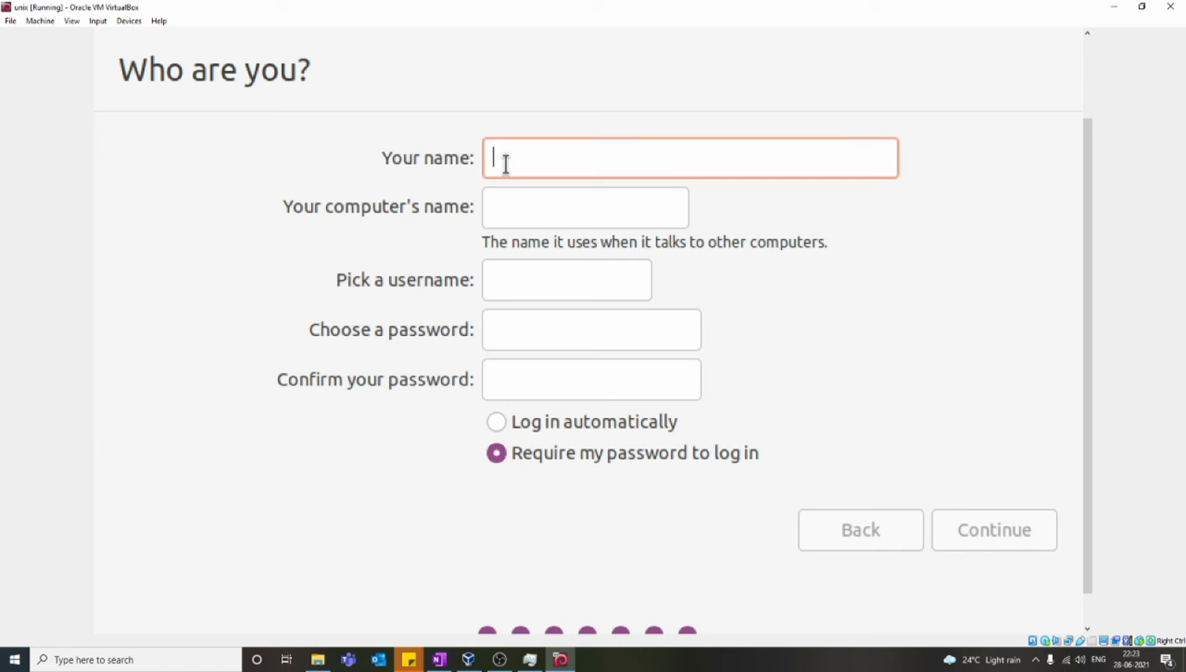
- Enter the user's name for the Ubuntu account and choose Log in automatically
text(Ashhar)
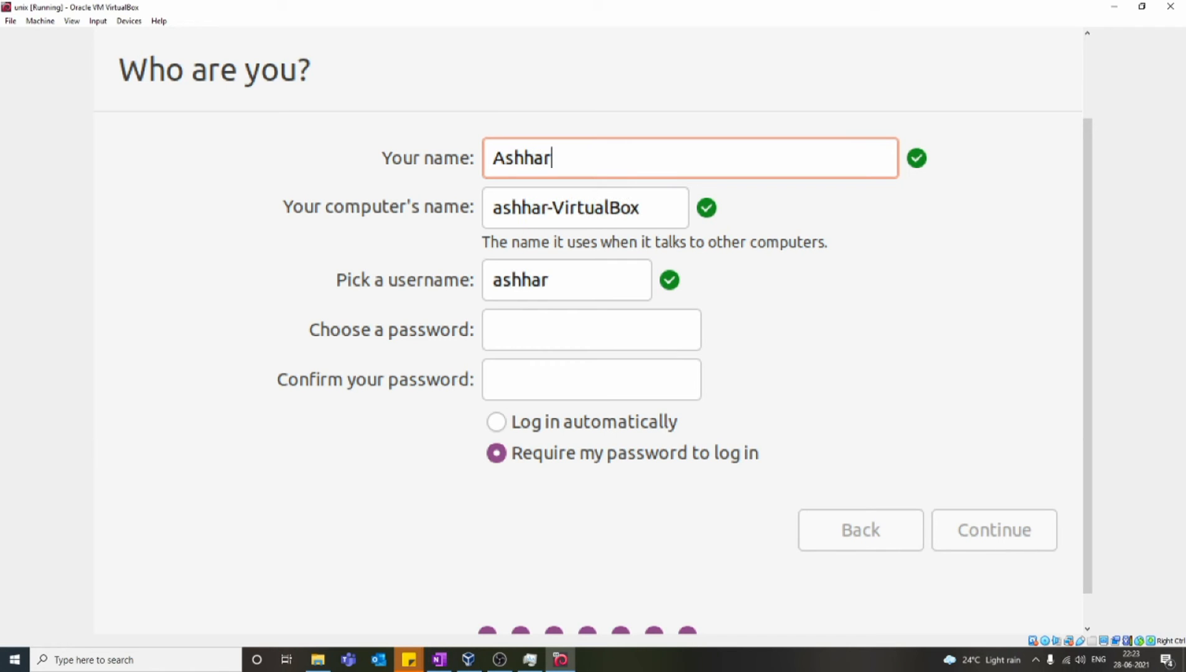
click(568, 281)
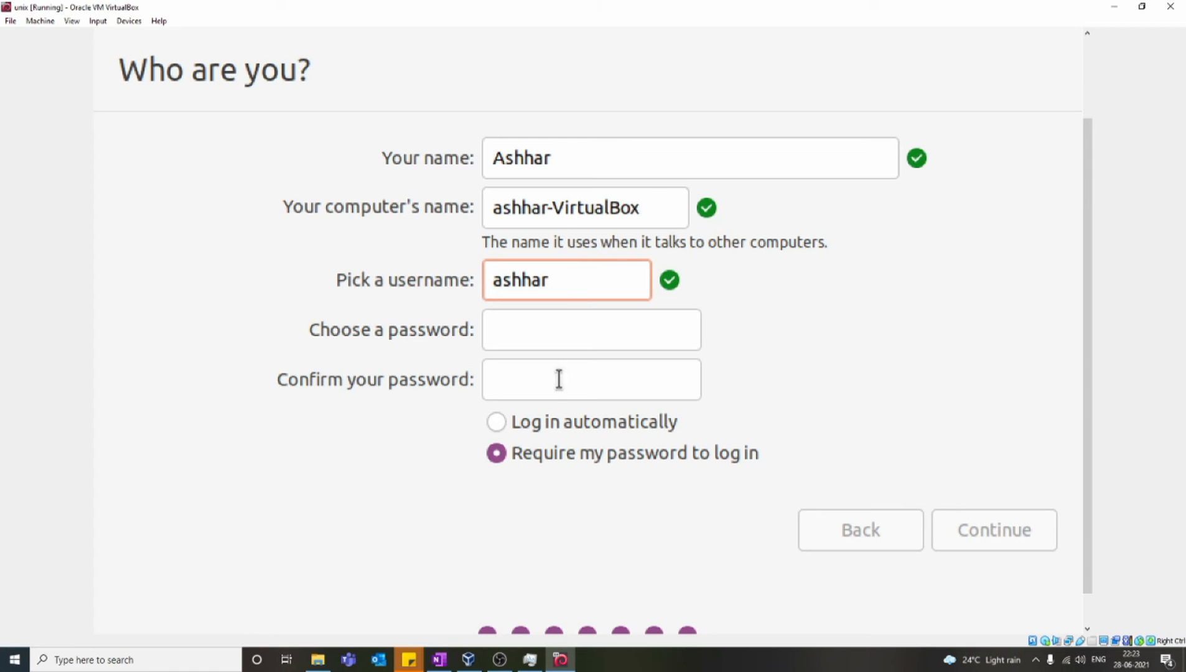
click(498, 421)
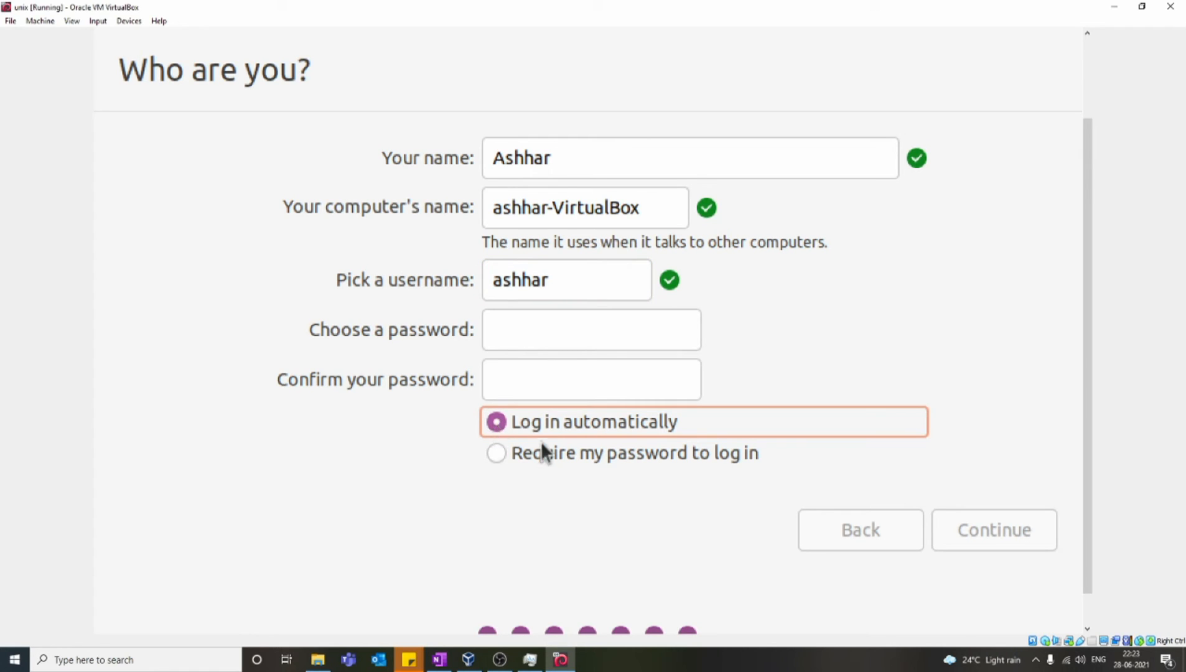
- Enter and confirm the account password, and continue to the file installation
click(508, 337)
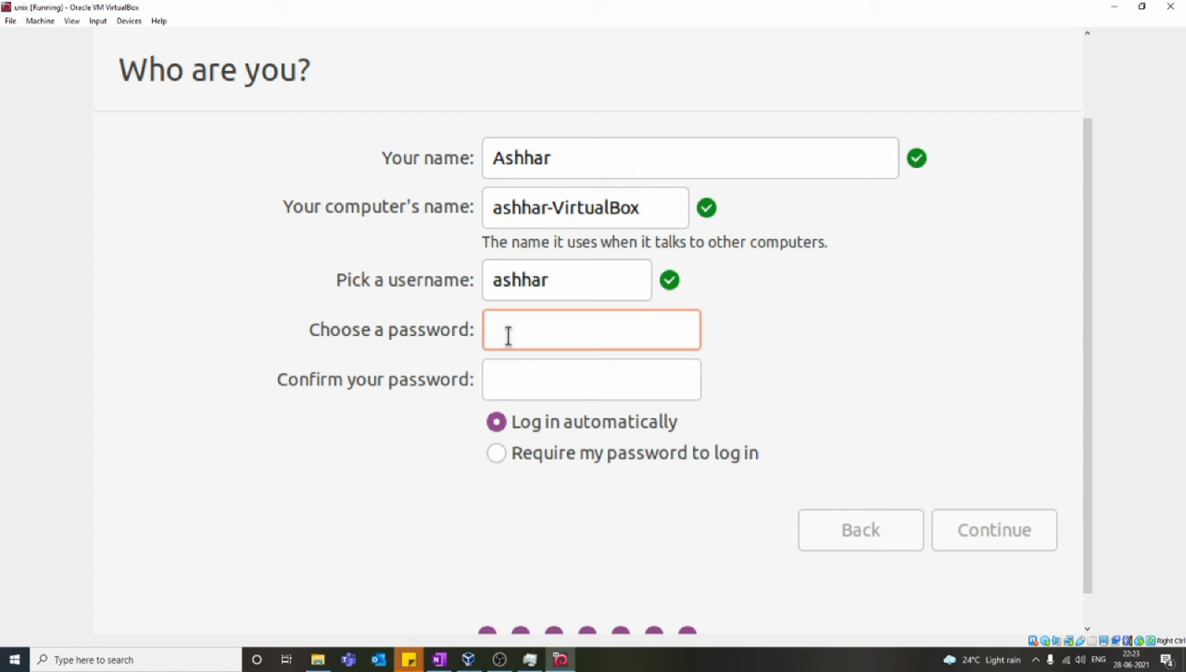
key(Caps_Lock)
text(•••••••)
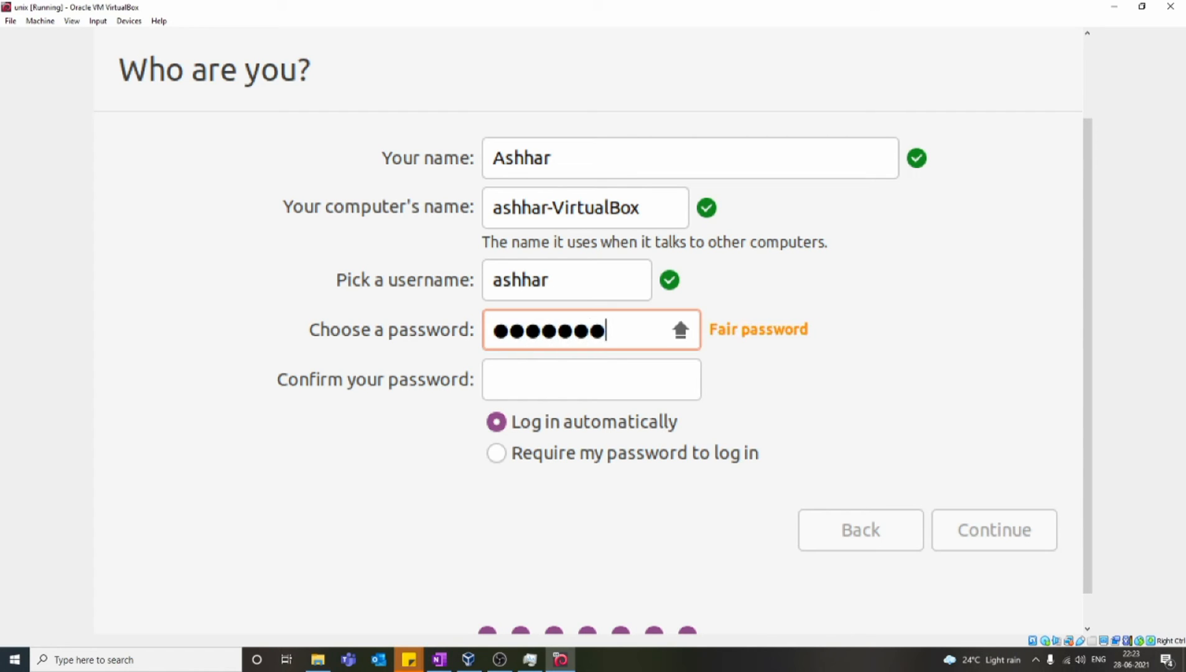
text(•)
key(Caps_Lock)
text(•••••)
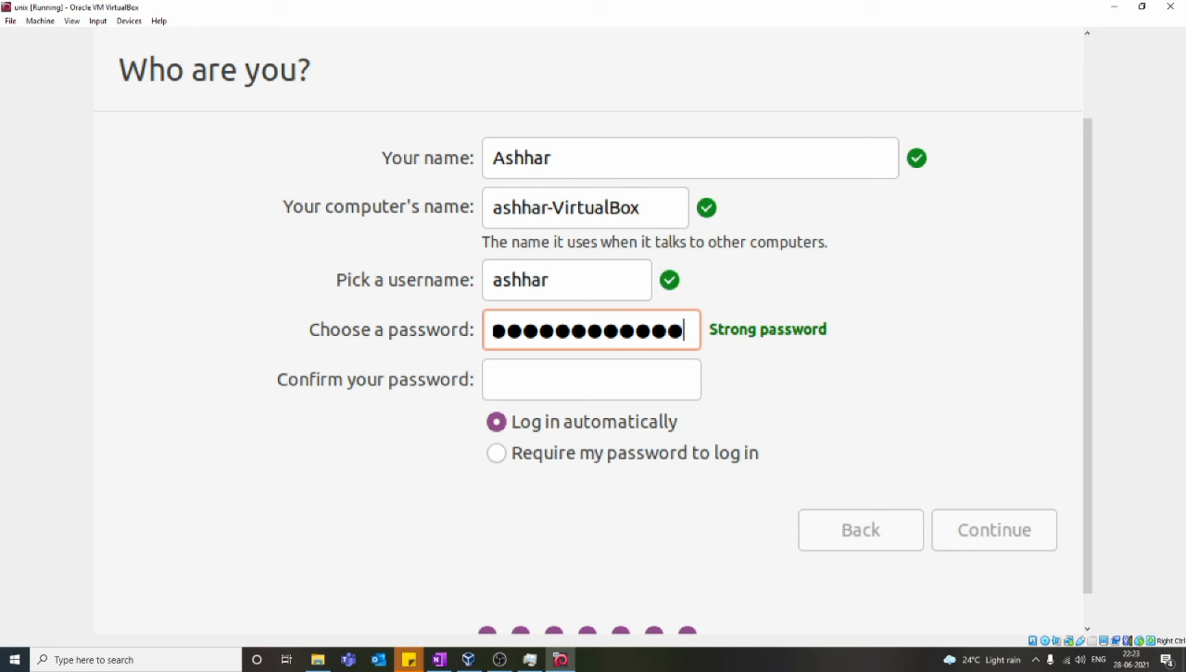
click(497, 378)
key(Caps_Lock)
text(••)
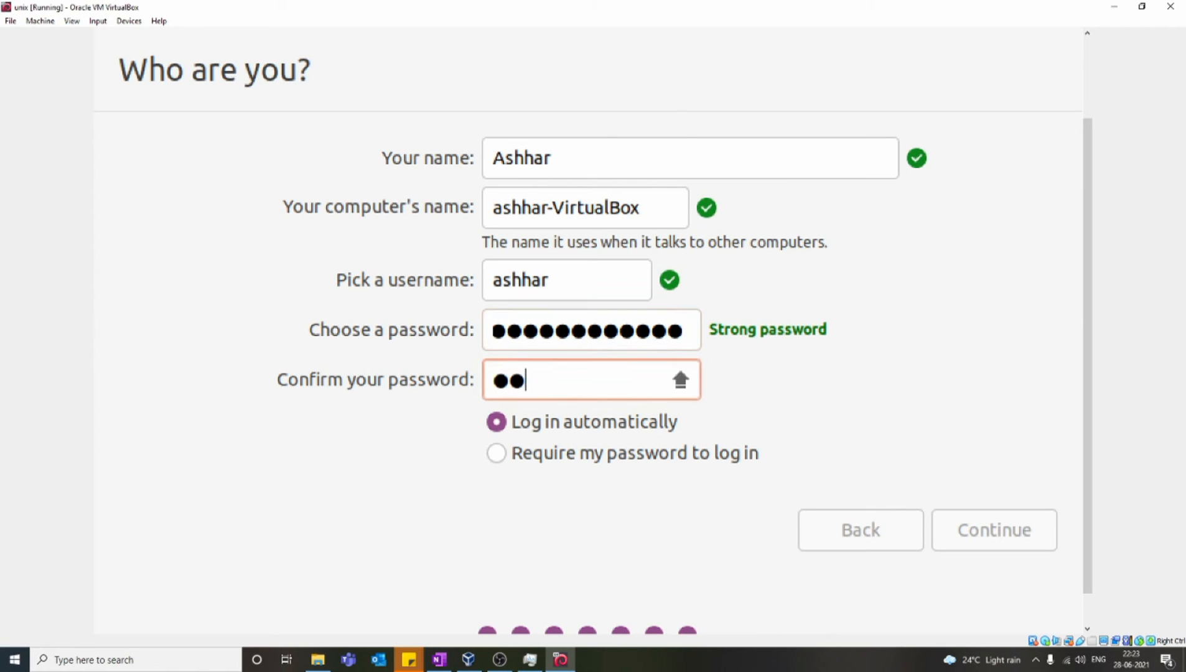
text(••••••)
key(Caps_Lock)
text(••)
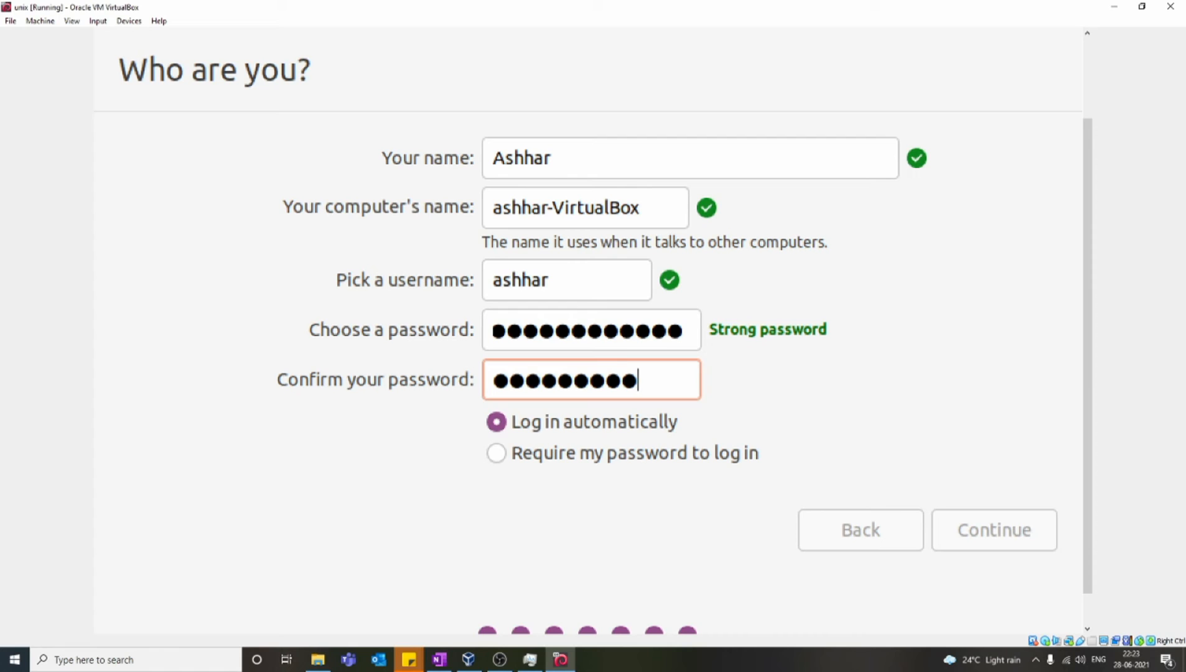
text(•••)
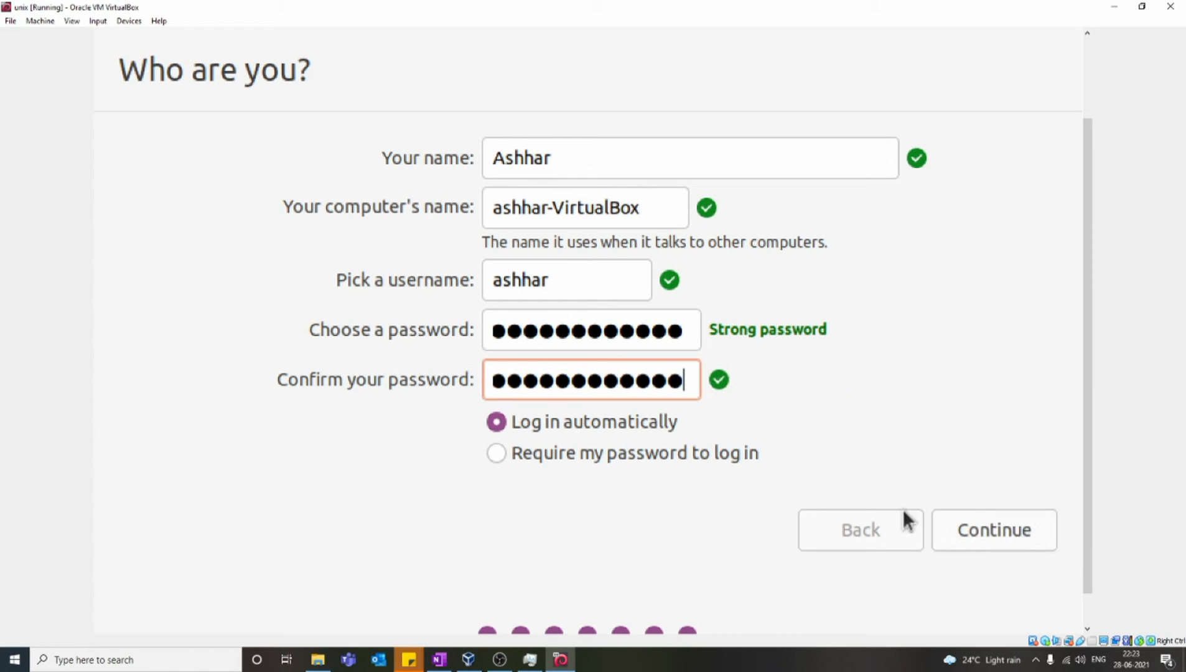
click(983, 532)
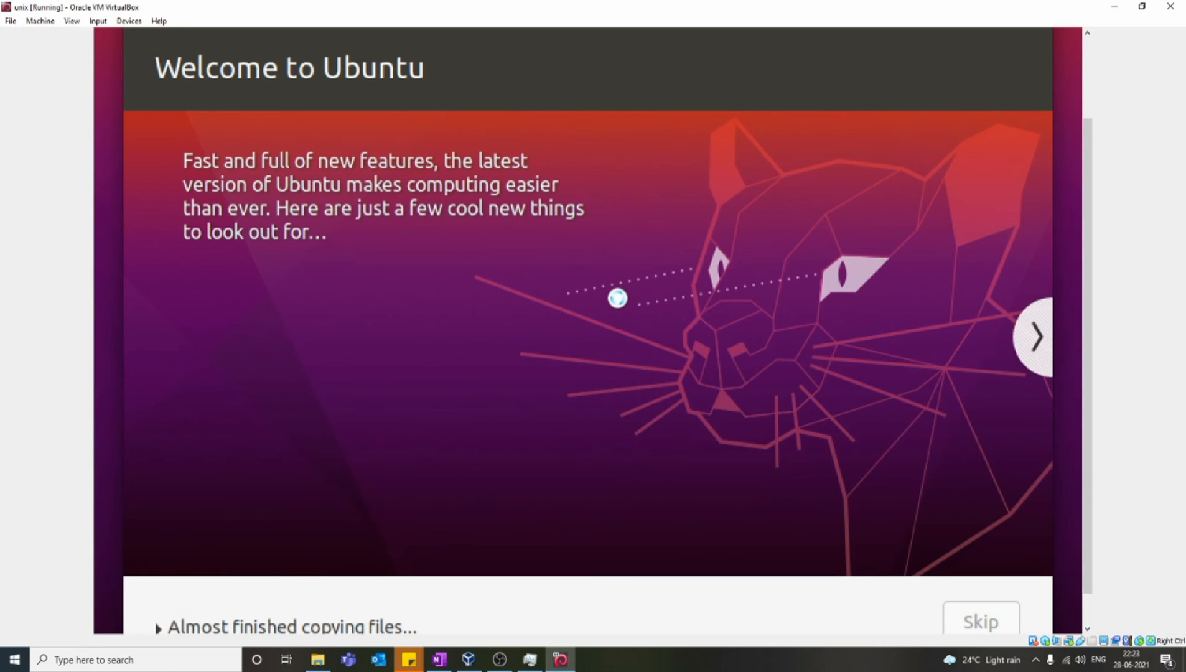
- Restart the virtual machine once installation completes, acknowledge the installation medium removal, and dismiss the mouse integration notification
drag(1087, 559, 1078, 623)
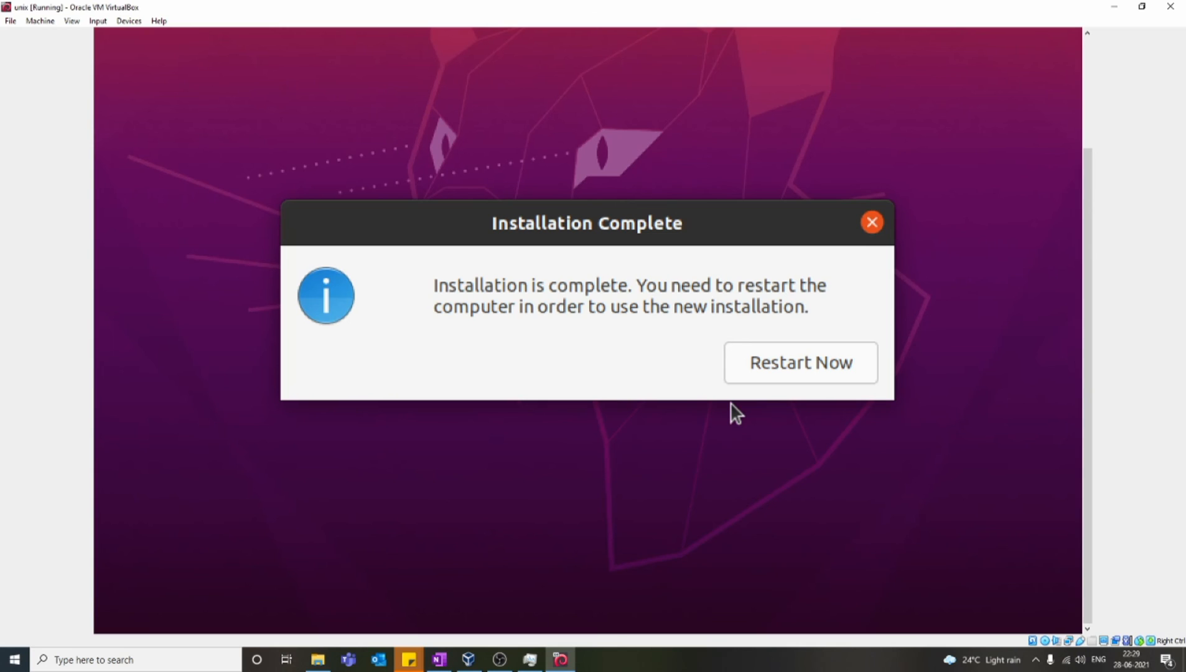
click(768, 363)
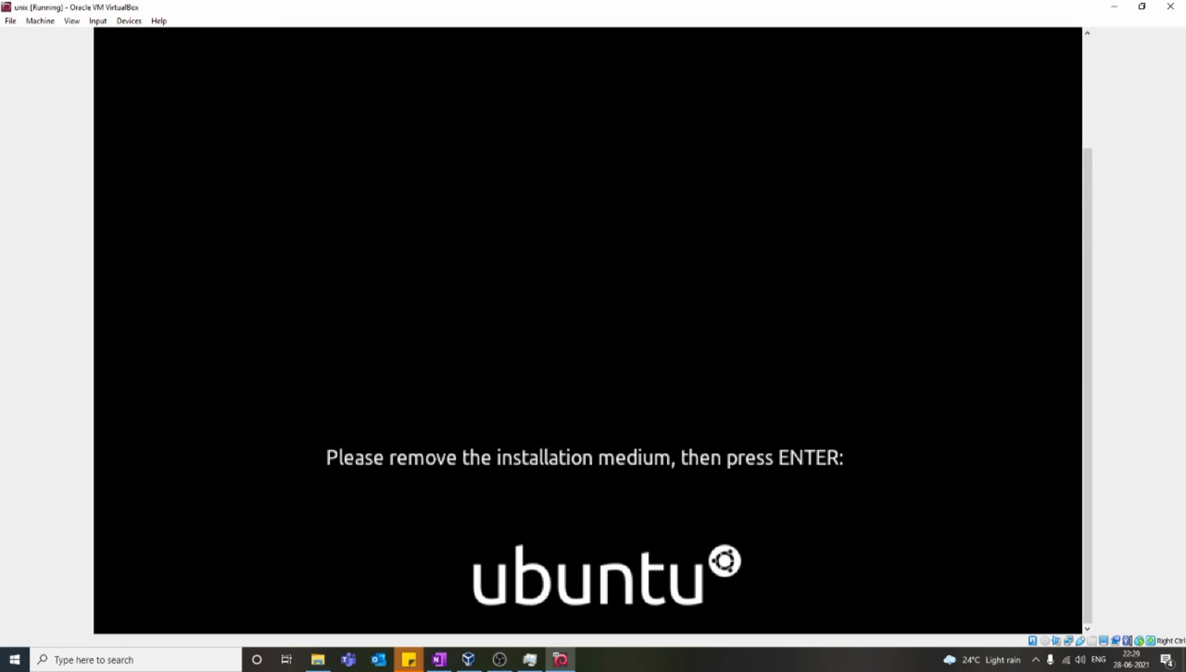
key(Return)
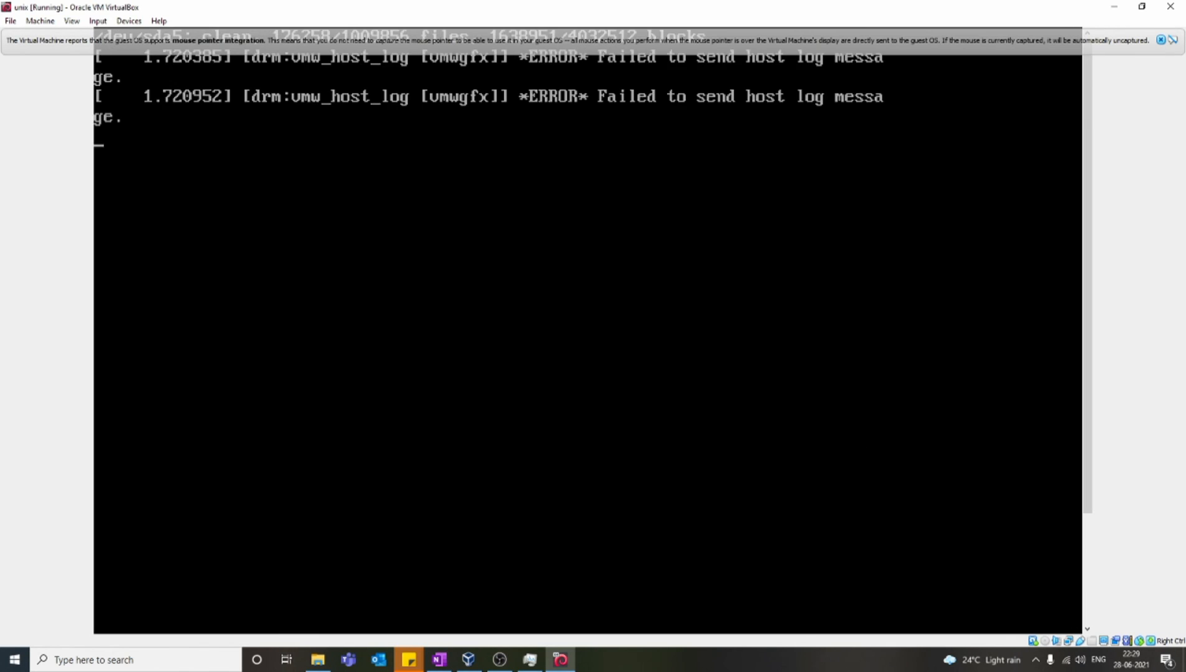
click(1162, 40)
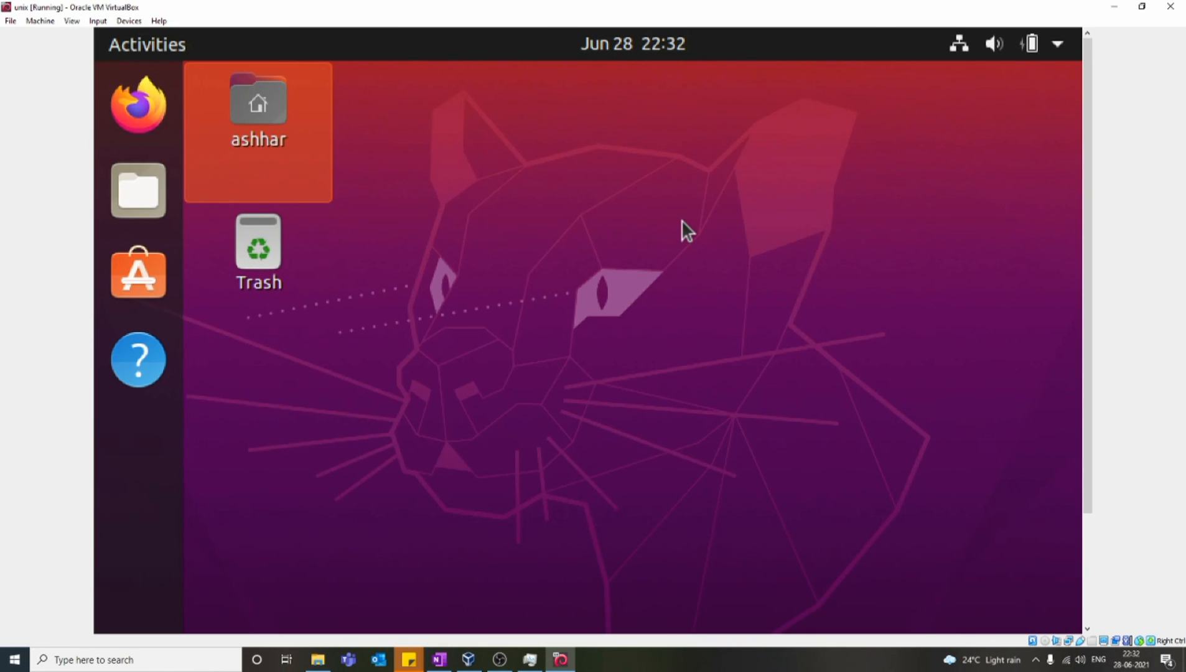
- Open a terminal from the Ubuntu desktop and enter a few blank lines at the prompt
right_click(543, 145)
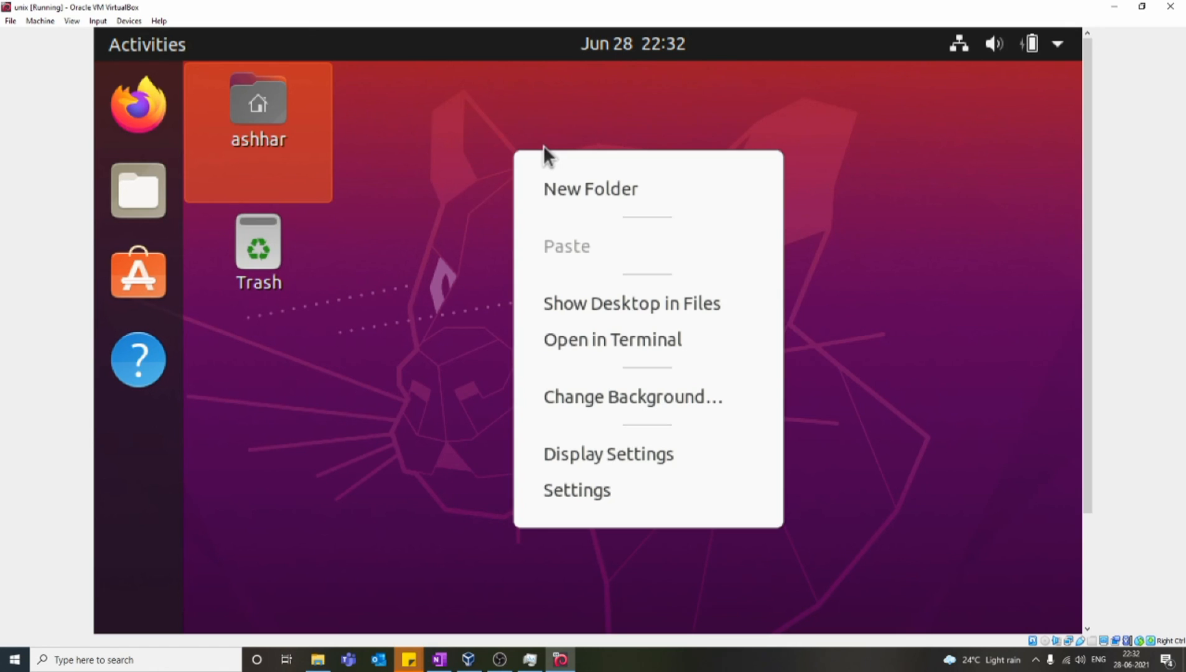
click(628, 345)
key(Return)
key(Return)
key(Return)
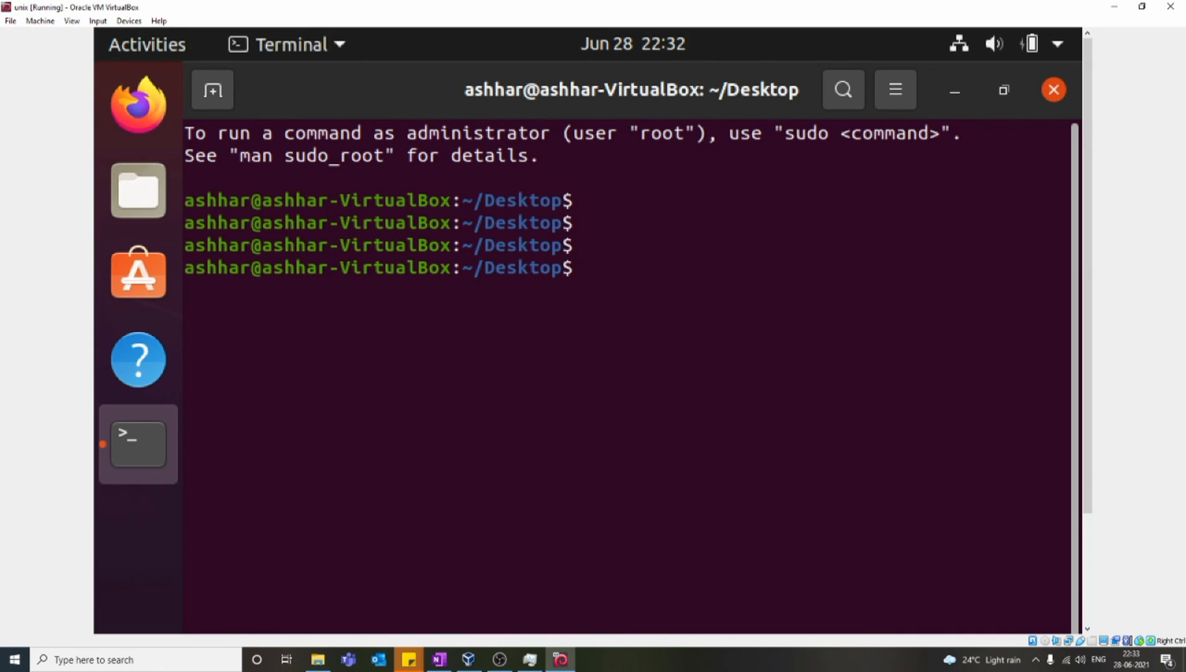
- Test the network connection by running ping 8.8.8.8 in the terminal, and stop it after several replies
text(ping )
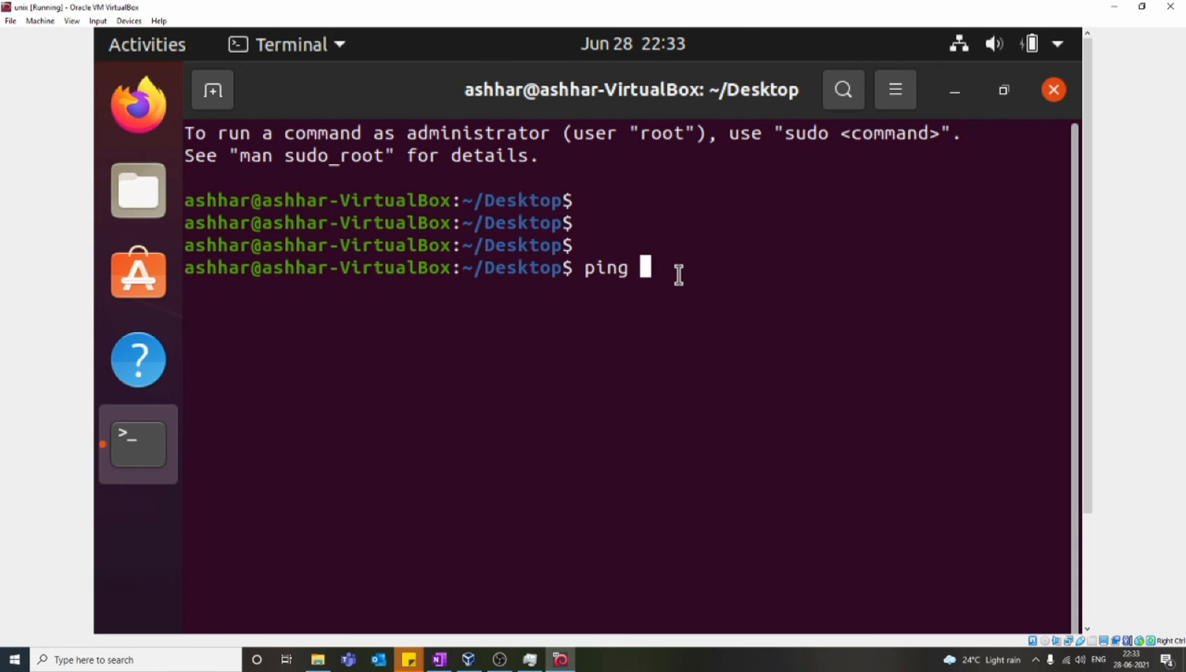
text(8.8.8.8)
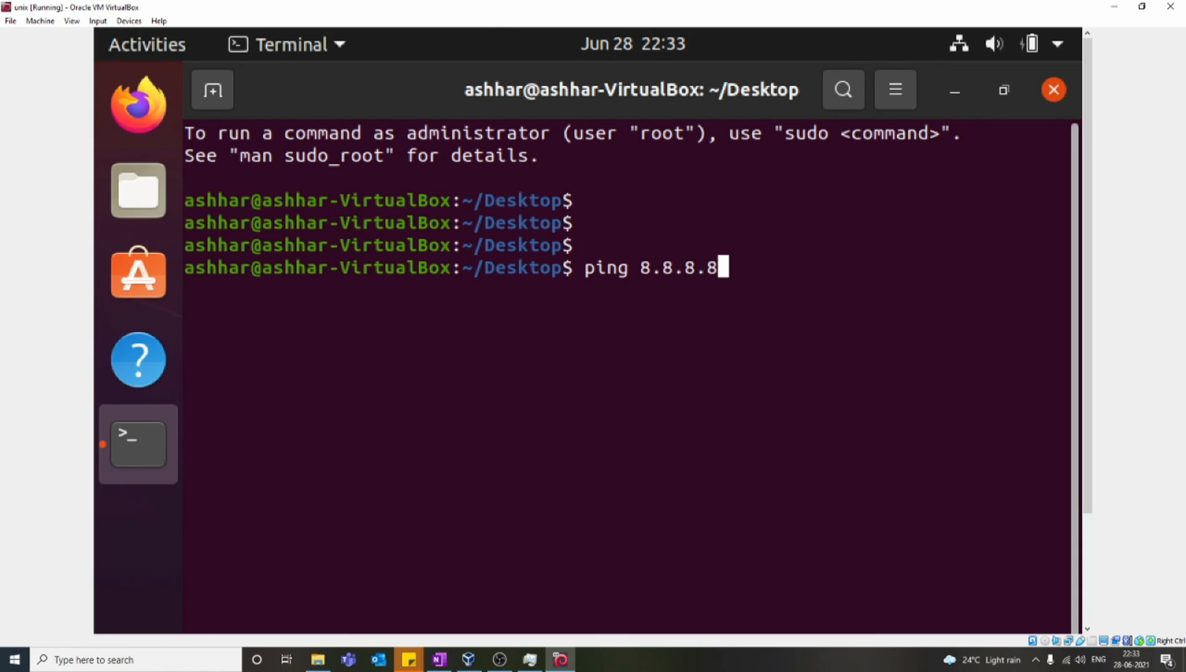
key(Return)
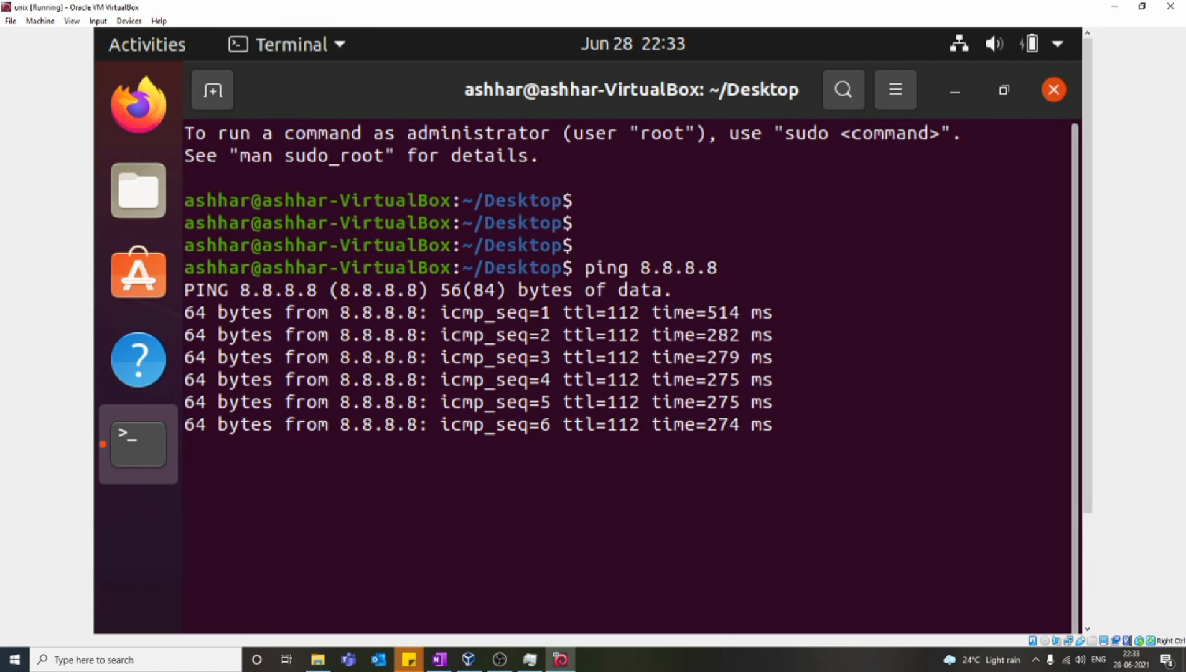
key(ctrl+c)
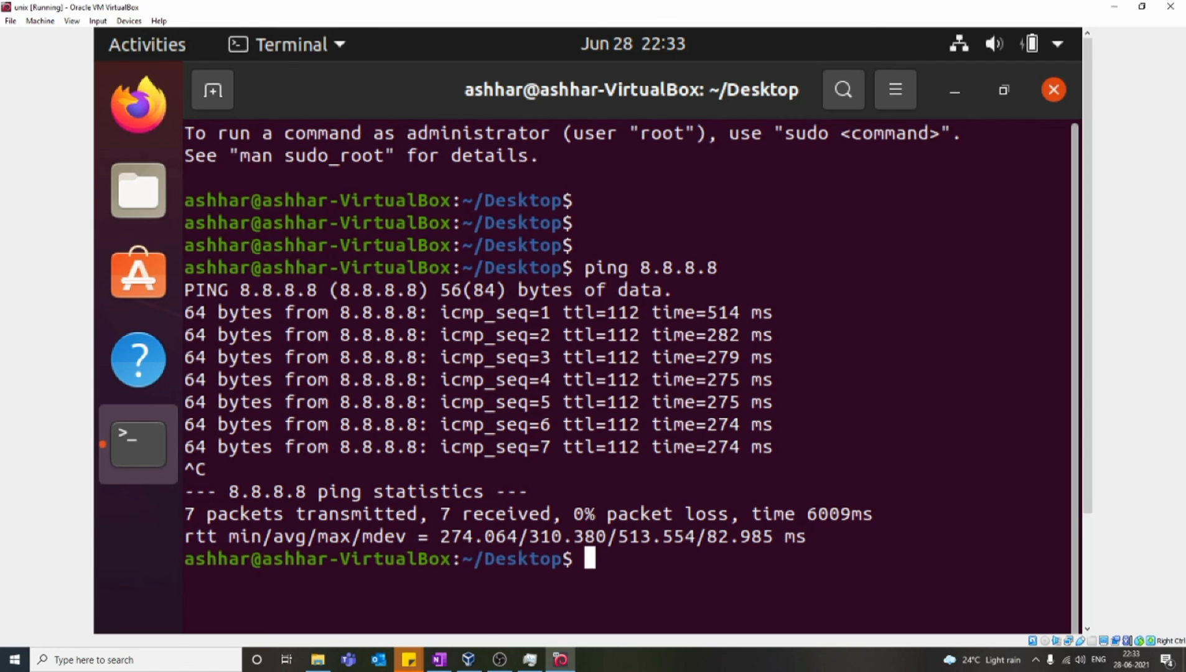